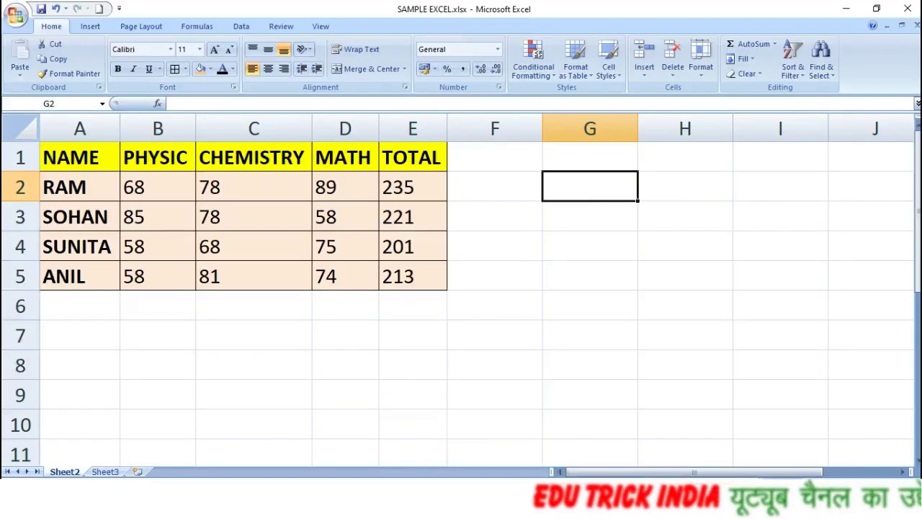
Step: Inspect the TOTAL formula in E2 and preview the Paste Special options without pasting
left_click(496, 315)
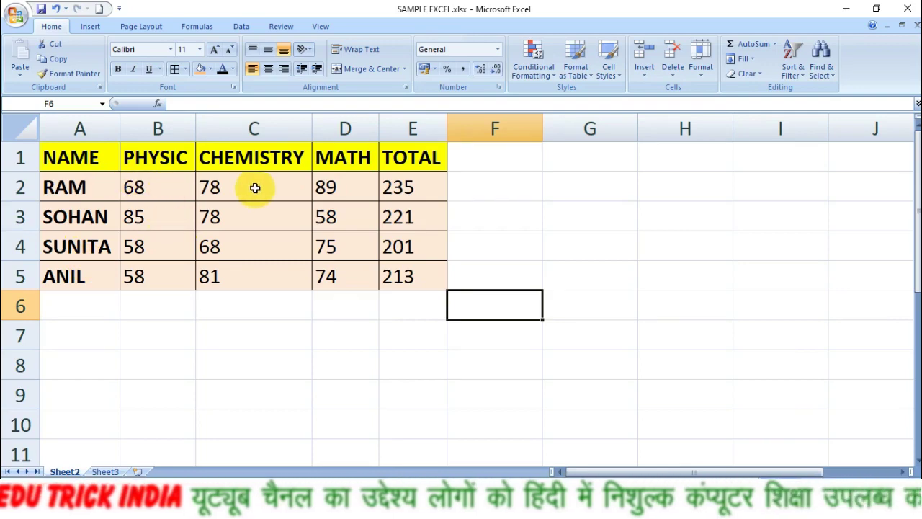
left_click(423, 187)
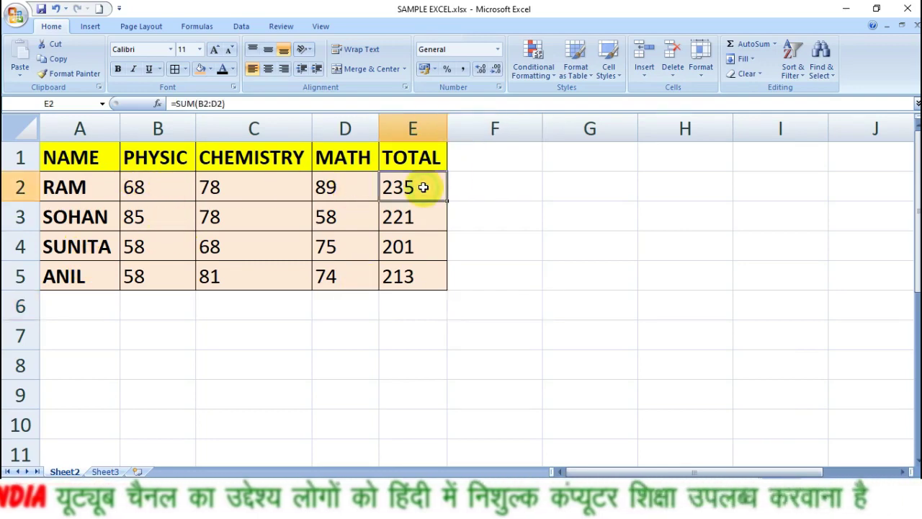
left_click(345, 335)
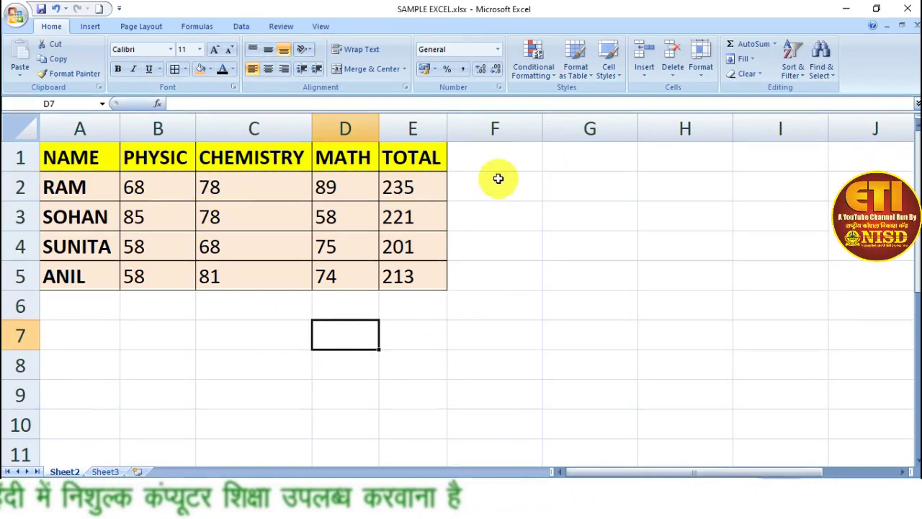
left_click(337, 185)
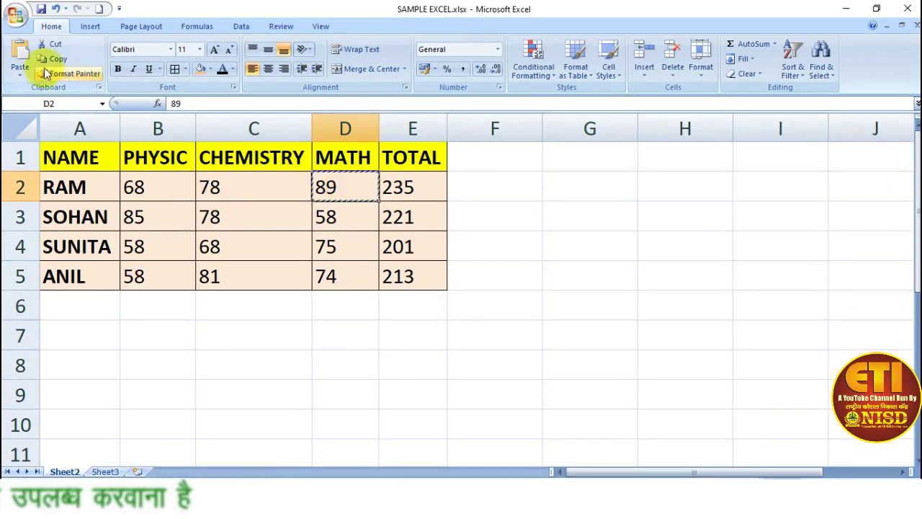
left_click(21, 72)
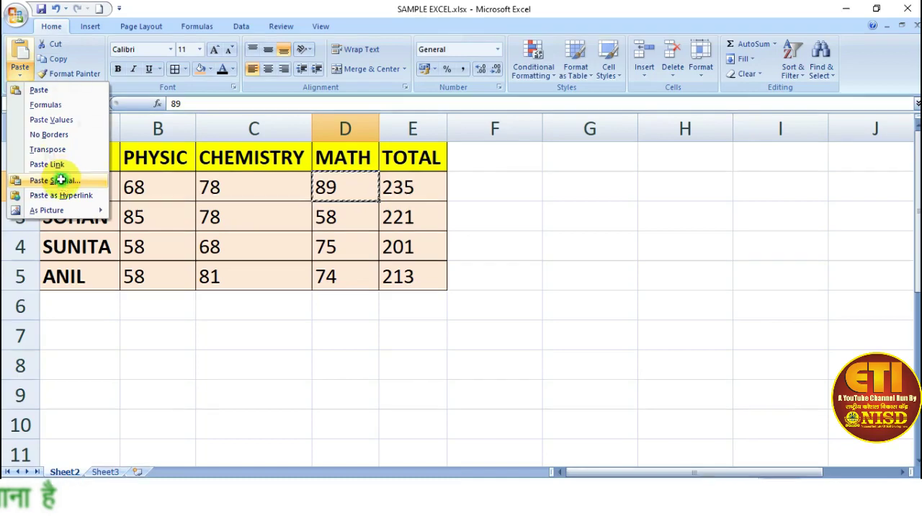
left_click(57, 180)
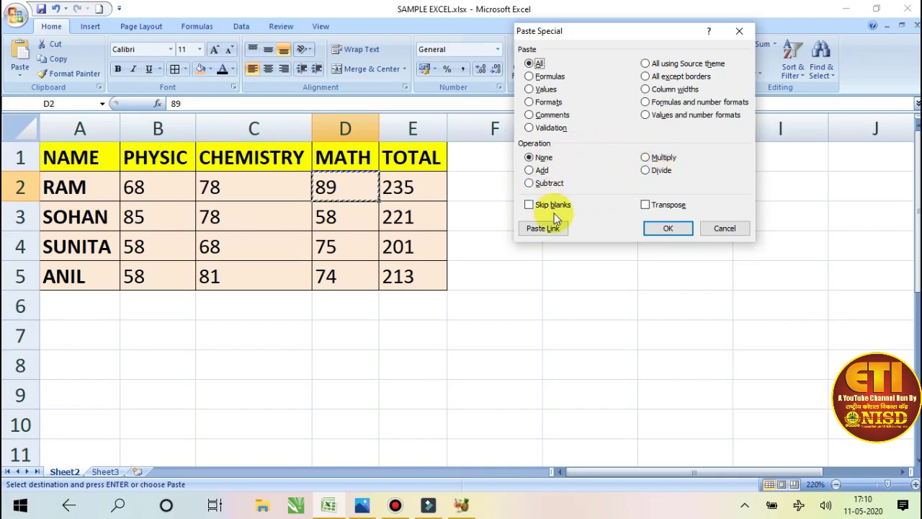
left_click(725, 229)
left_click(505, 247)
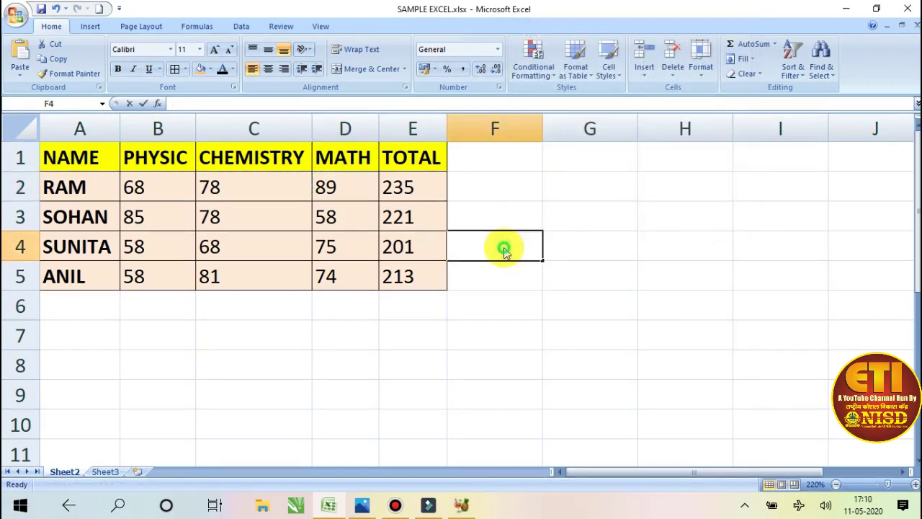
left_click(478, 218)
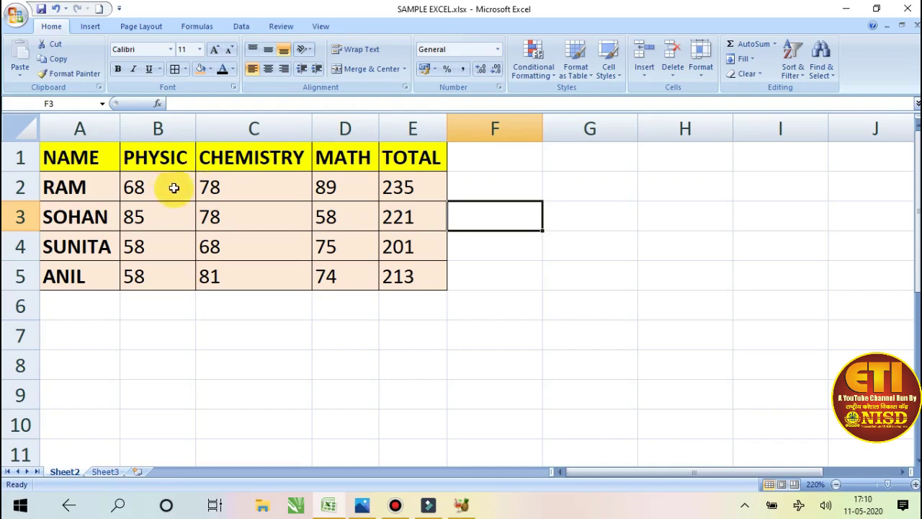
left_click_drag(166, 187, 162, 278)
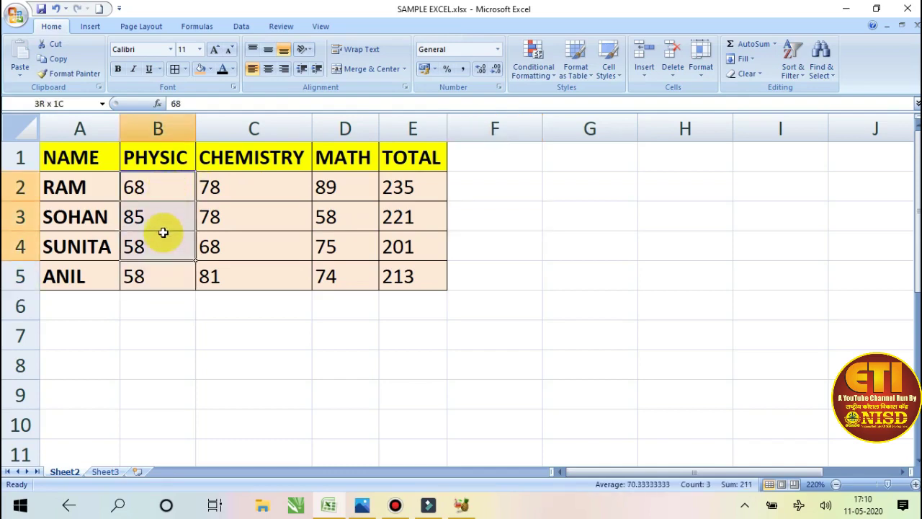
left_click(160, 186)
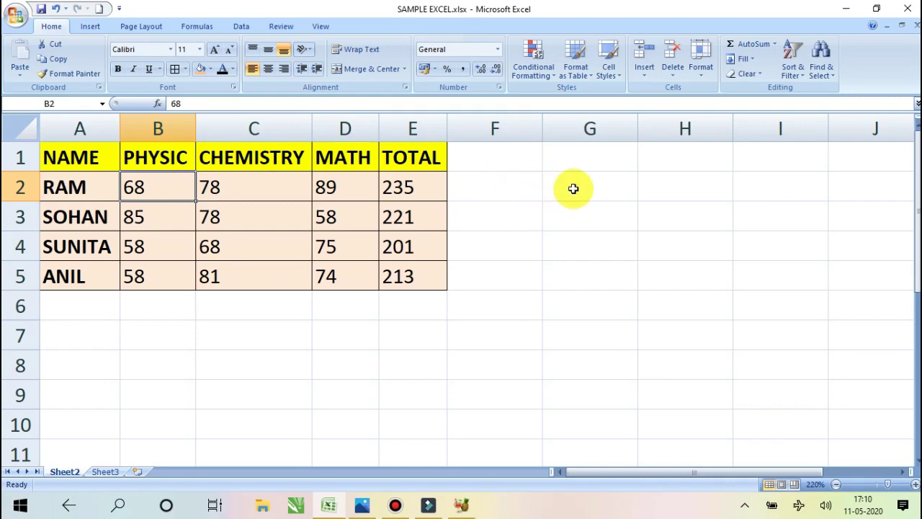
Step: Enter 5 in cell F2 and copy it
left_click(516, 180)
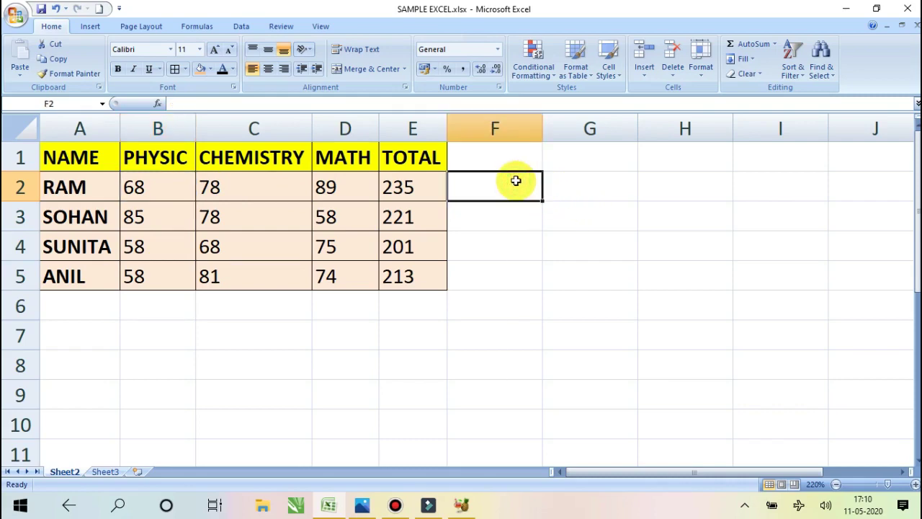
type("5")
left_click(589, 225)
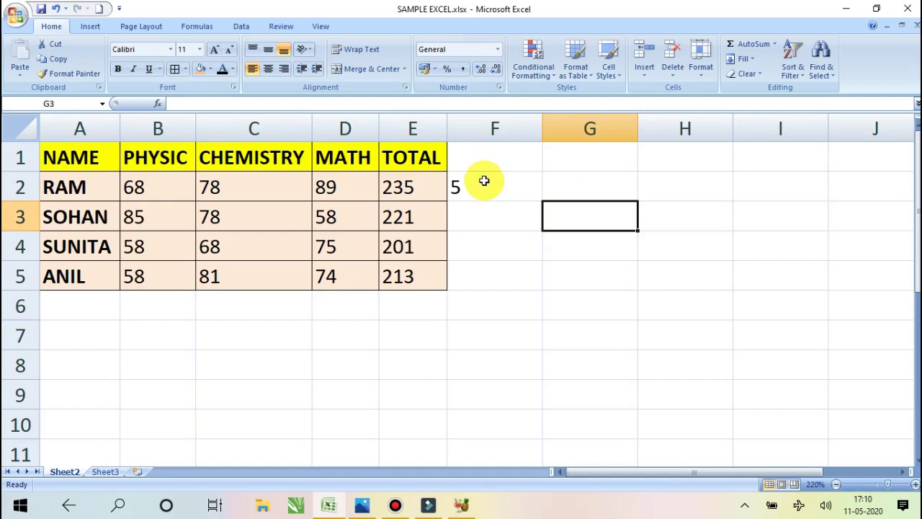
left_click(484, 181)
right_click(484, 181)
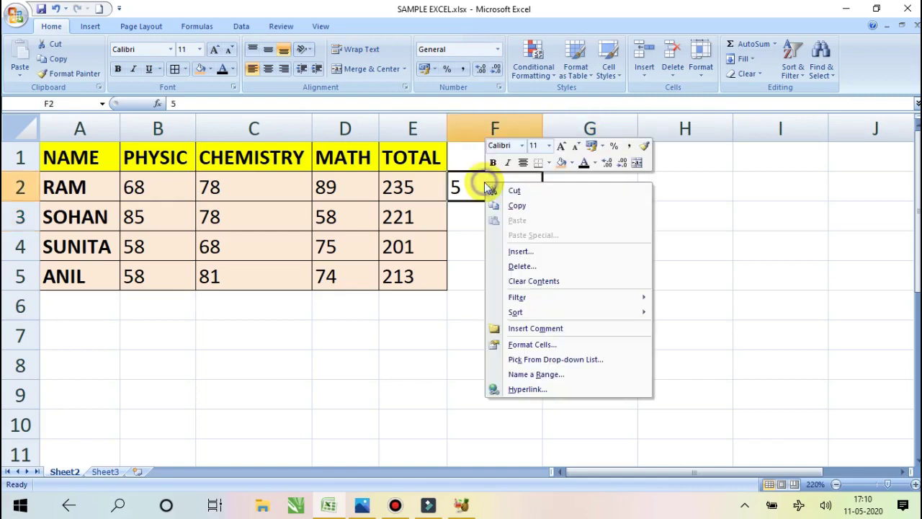
left_click(518, 206)
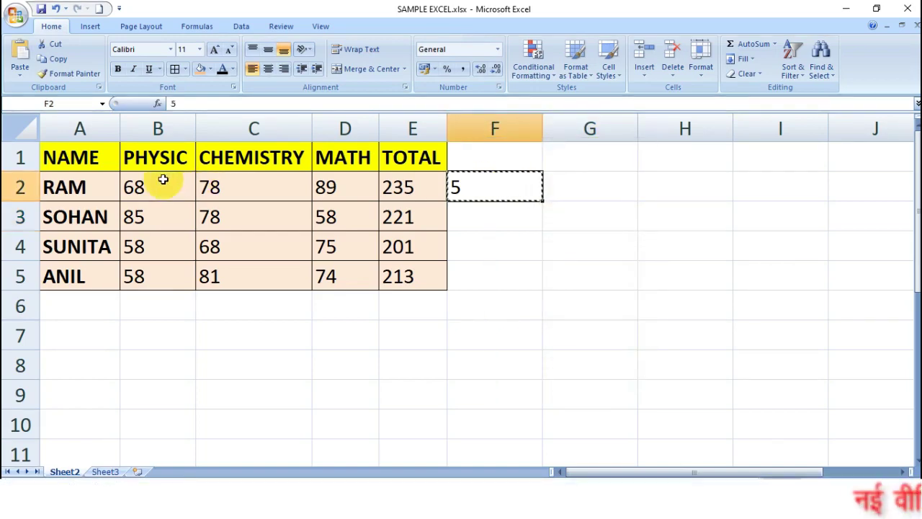
Step: Paste Special with Add onto PHYSIC scores B2:B5, making them 73, 90, 63 and 63
left_click_drag(163, 180, 167, 274)
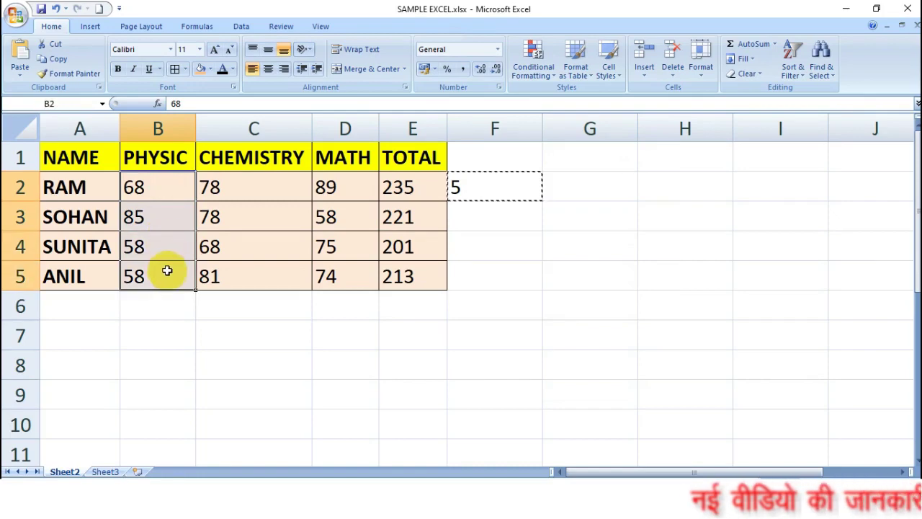
right_click(165, 188)
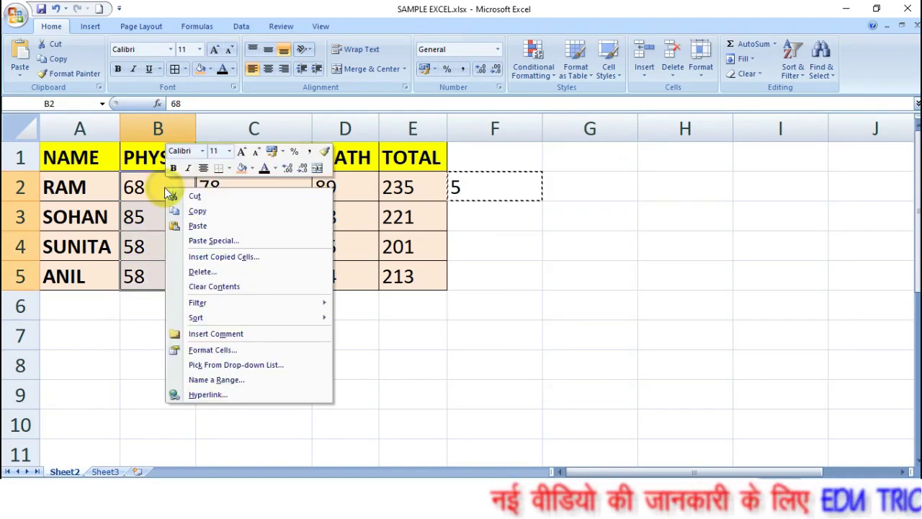
left_click(227, 242)
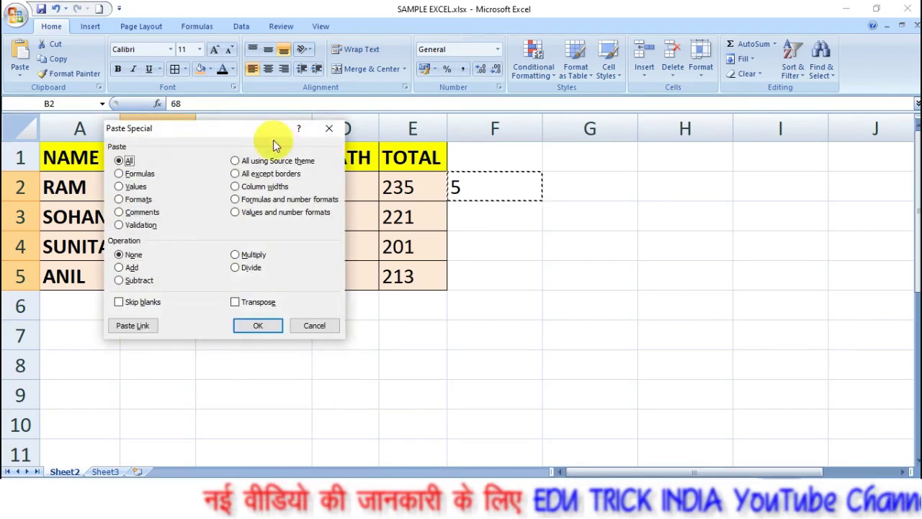
left_click_drag(244, 128, 363, 88)
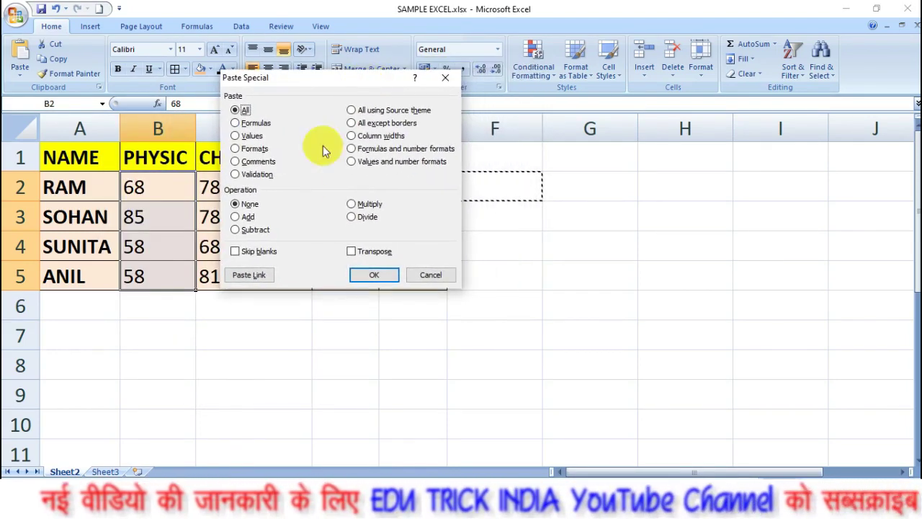
left_click(237, 218)
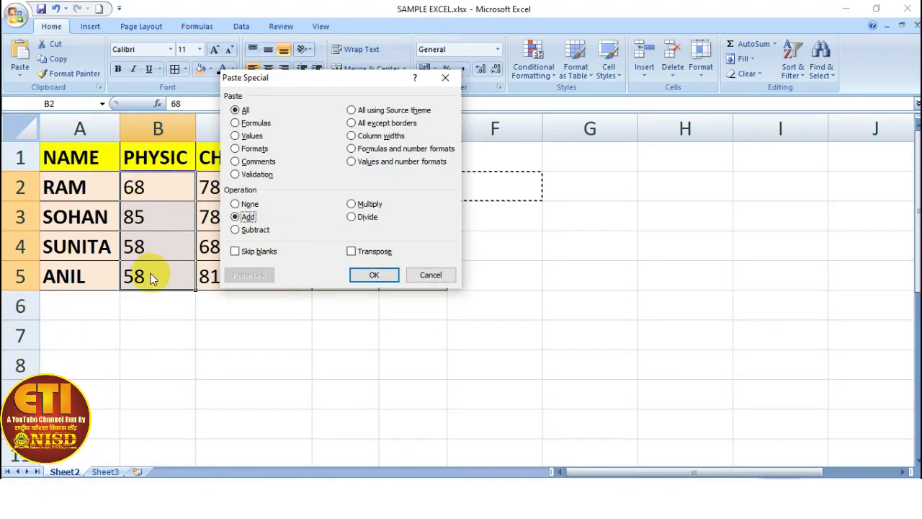
left_click(372, 274)
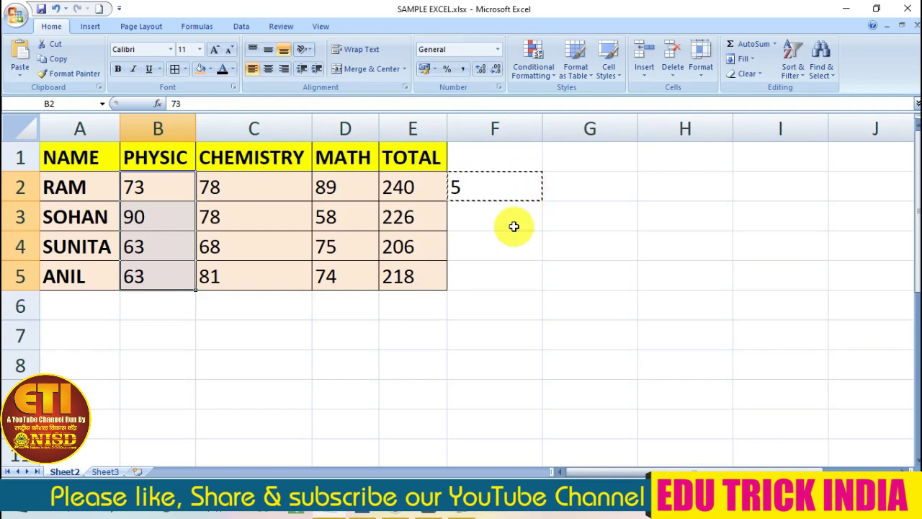
left_click(505, 187)
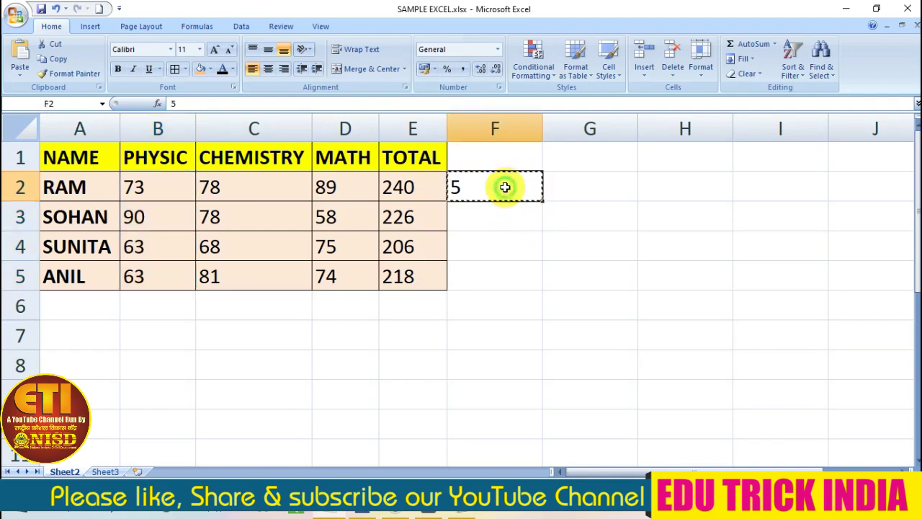
Step: Change the value in F2 to 8 and copy it
right_click(505, 188)
left_click(561, 208)
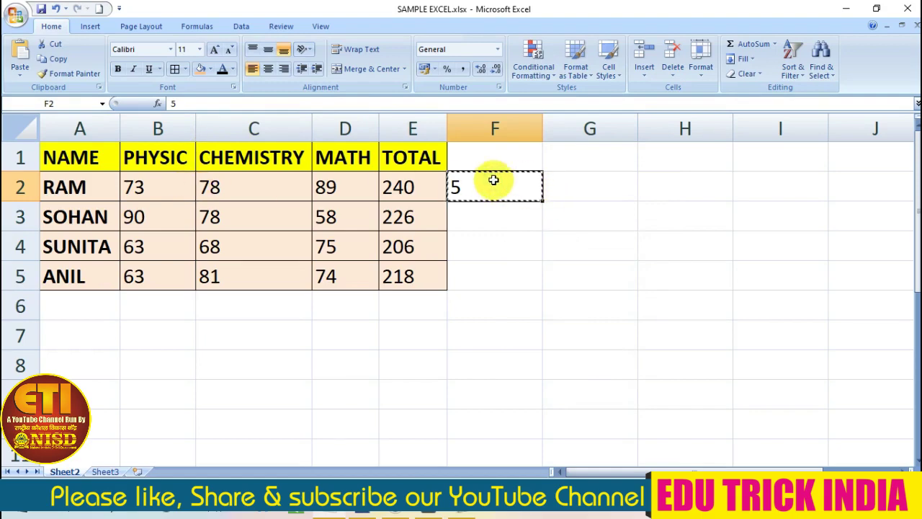
type("8")
left_click(495, 239)
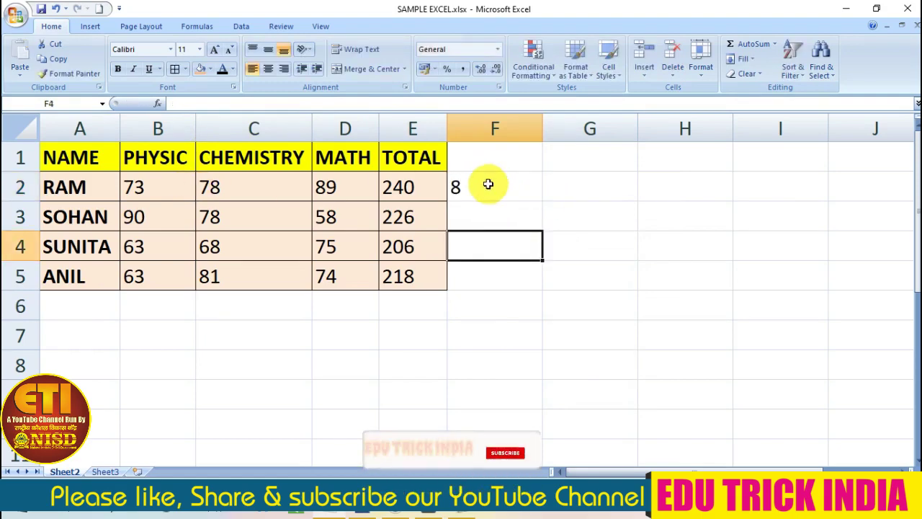
left_click(490, 185)
left_click_drag(160, 185, 154, 283)
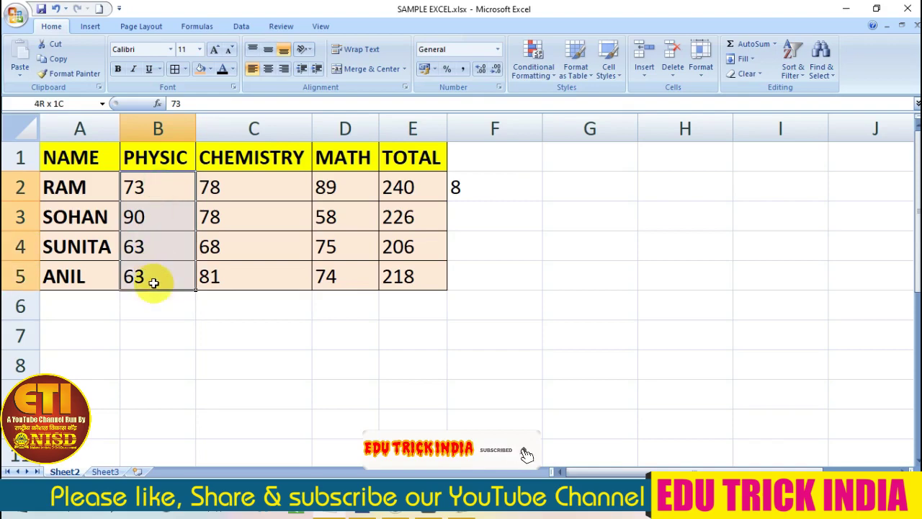
right_click(504, 192)
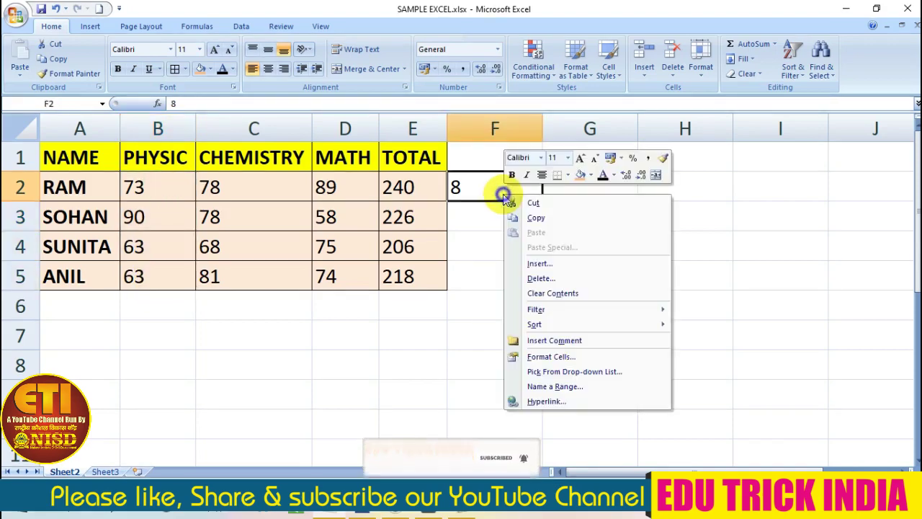
left_click(549, 218)
Step: Paste Special with Subtract onto B2:B5, leaving PHYSIC marks 65, 82, 55 and 55
mouse_move(162, 186)
left_mouse_down()
mouse_move(160, 296)
mouse_move(158, 275)
left_mouse_up()
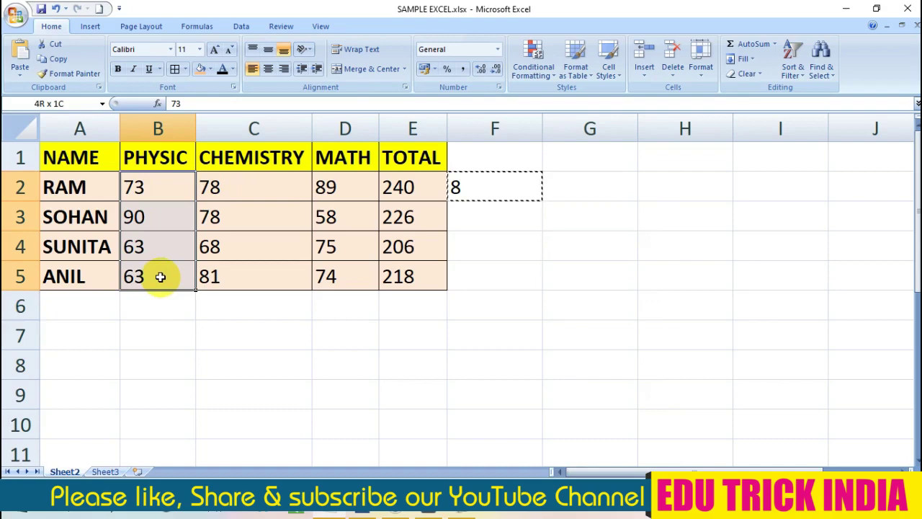
right_click(159, 186)
left_click(209, 237)
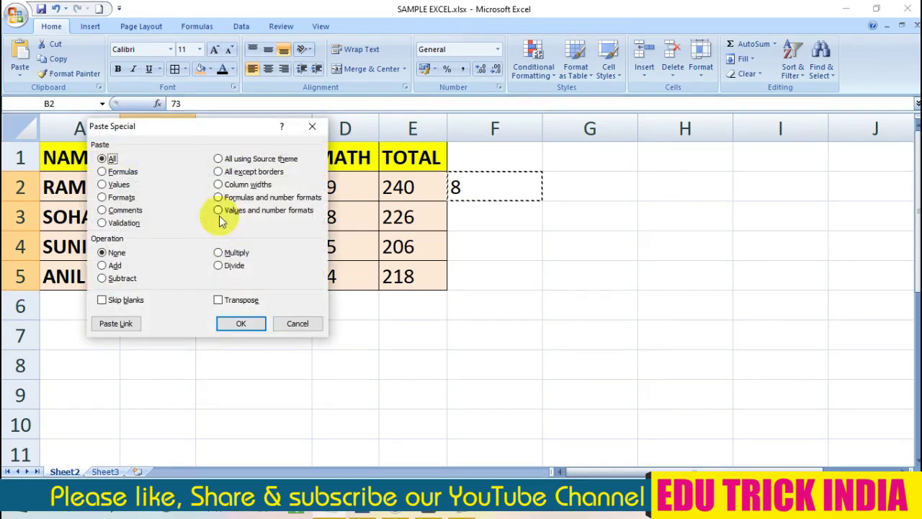
left_click_drag(202, 127, 427, 34)
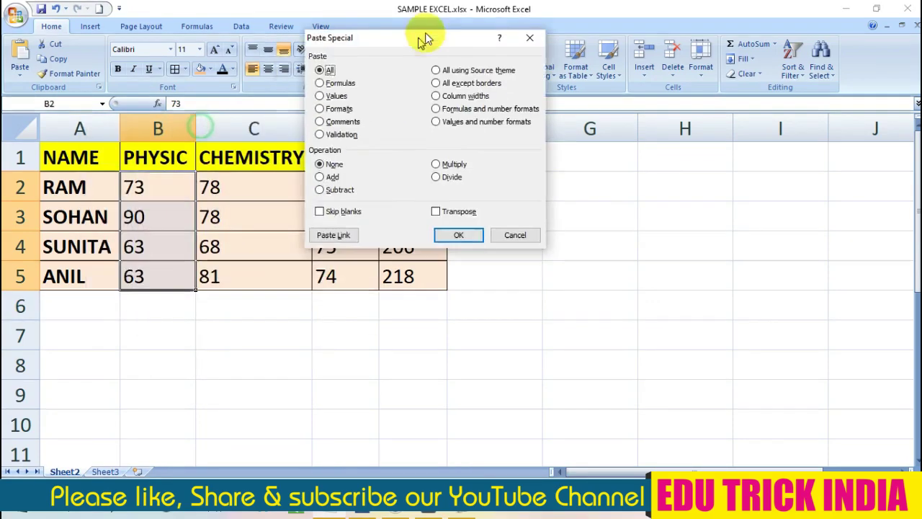
left_click(330, 187)
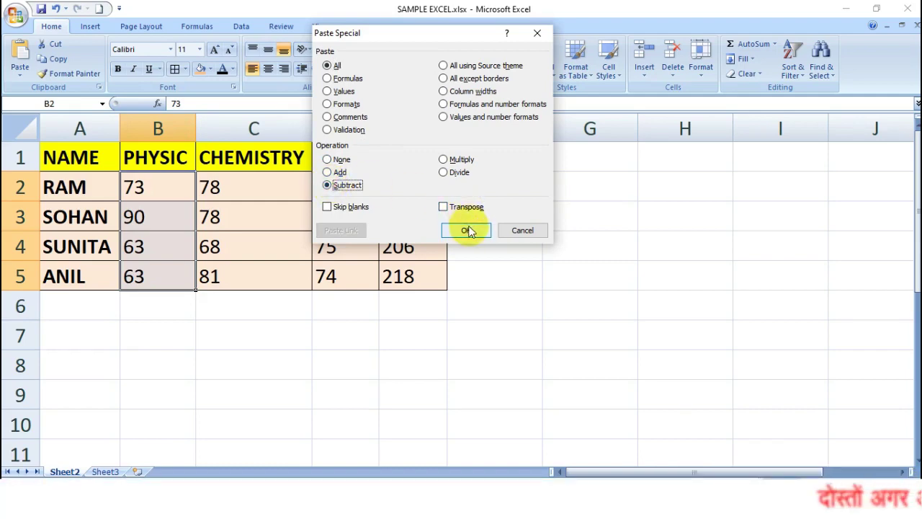
left_click(467, 231)
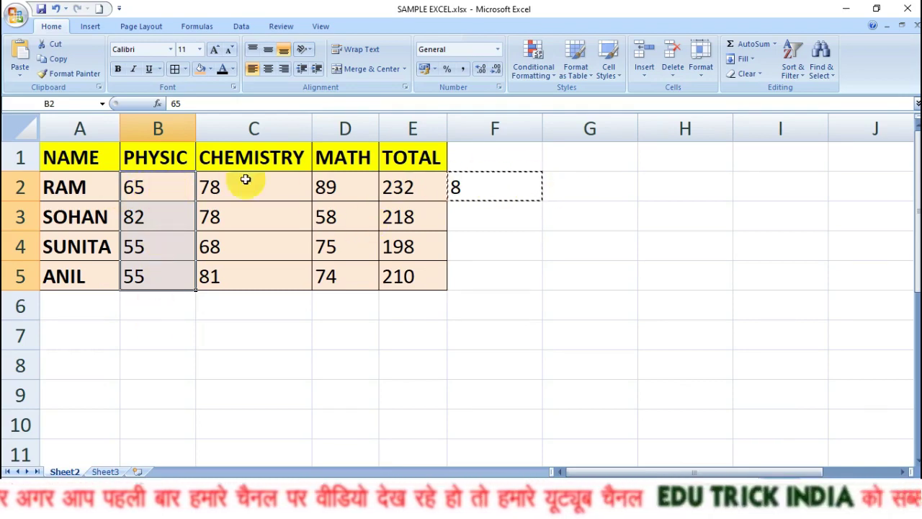
left_click(480, 216)
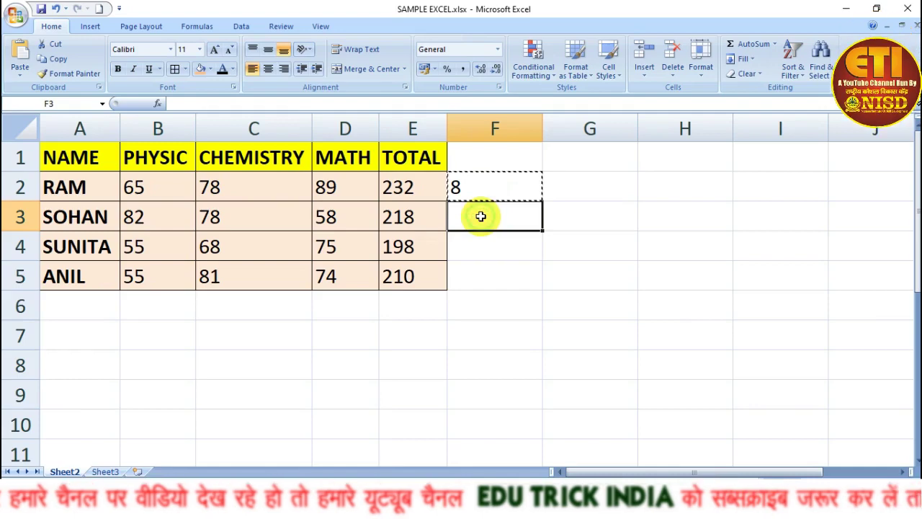
Step: Enter 12, 15 and 15 in cells F3, F4 and F5
type("12")
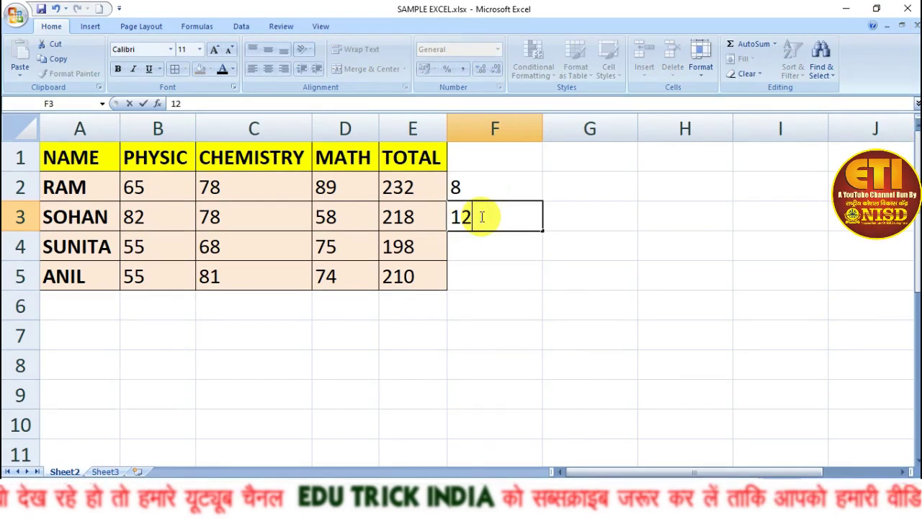
left_click(475, 248)
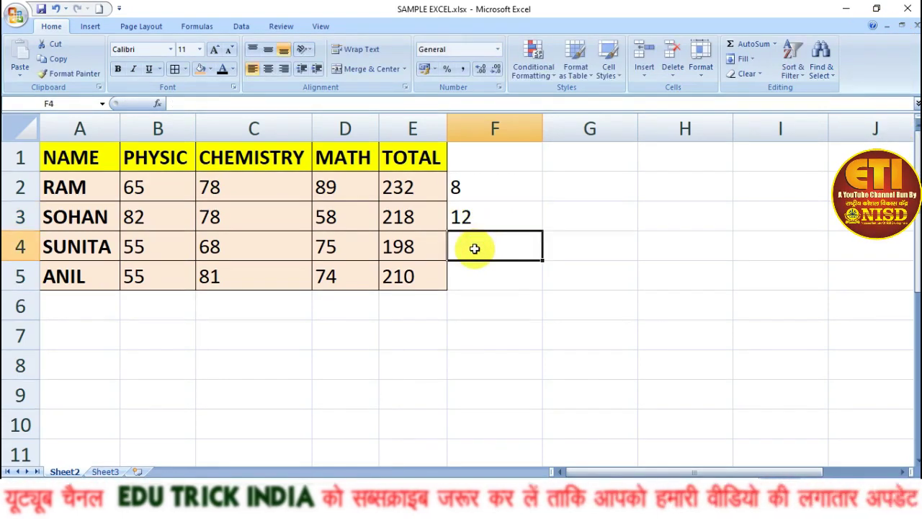
type("15")
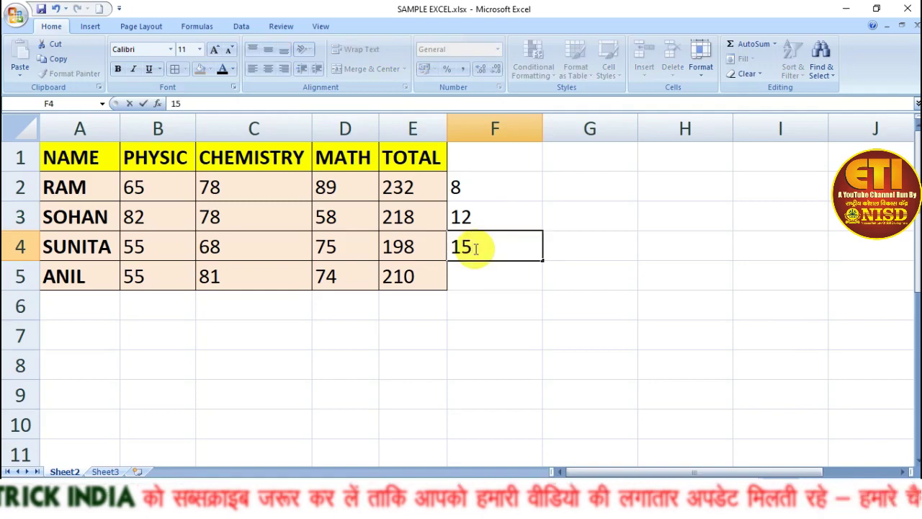
left_click(489, 273)
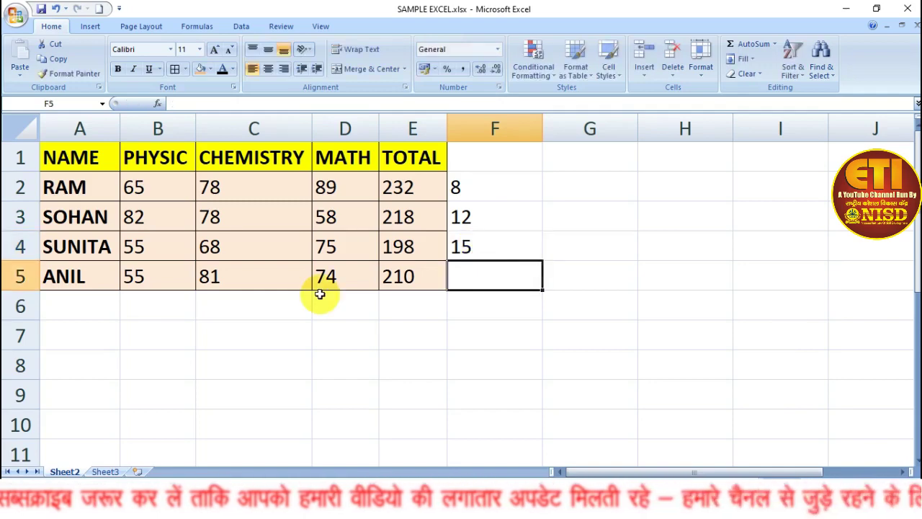
type("15")
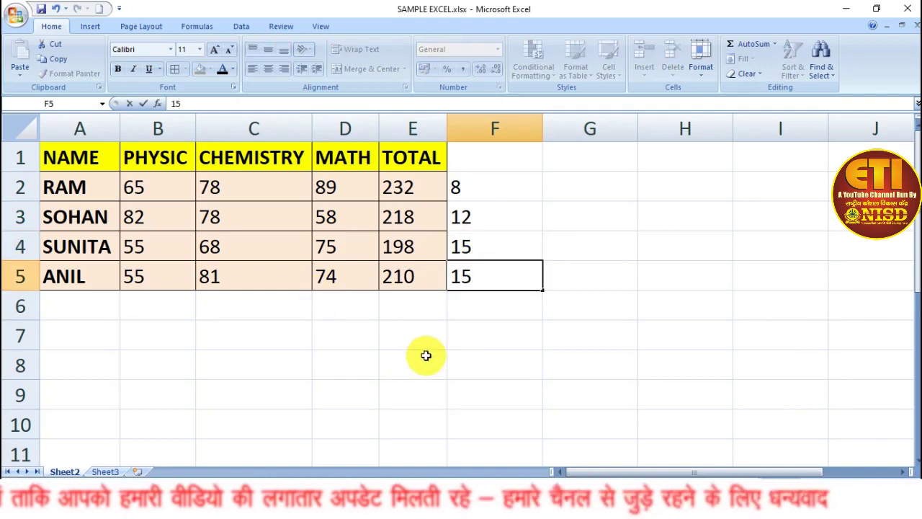
left_click(451, 344)
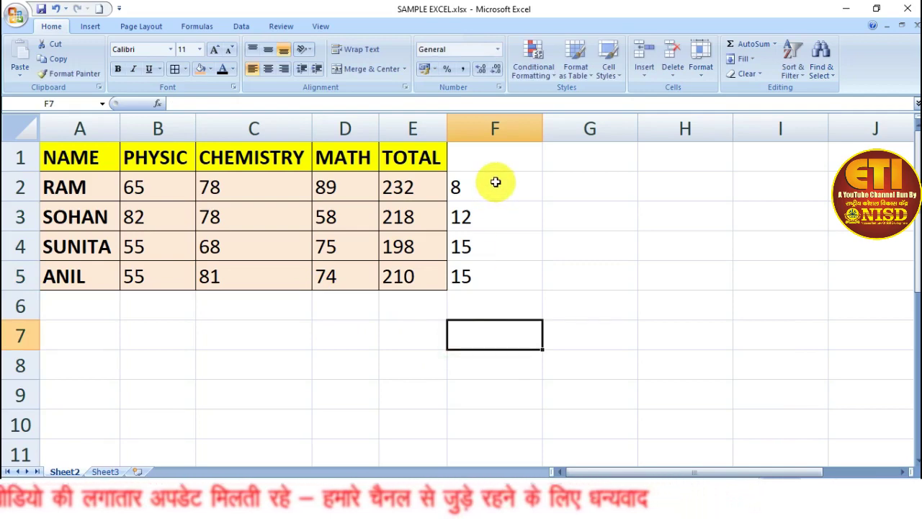
Step: Copy F2:F5 (8, 12, 15, 15) and Paste Special Subtract onto B2:B5, giving 57, 70, 40, 40
left_click_drag(496, 182, 503, 276)
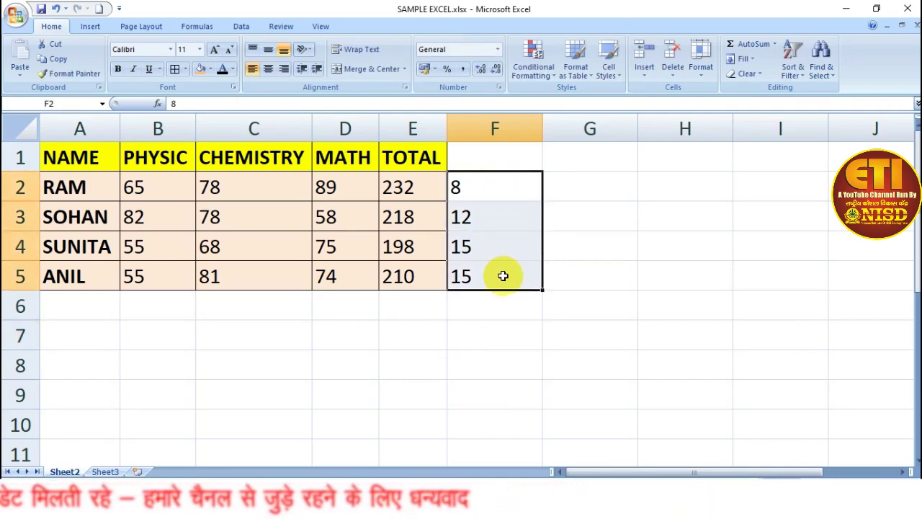
right_click(488, 187)
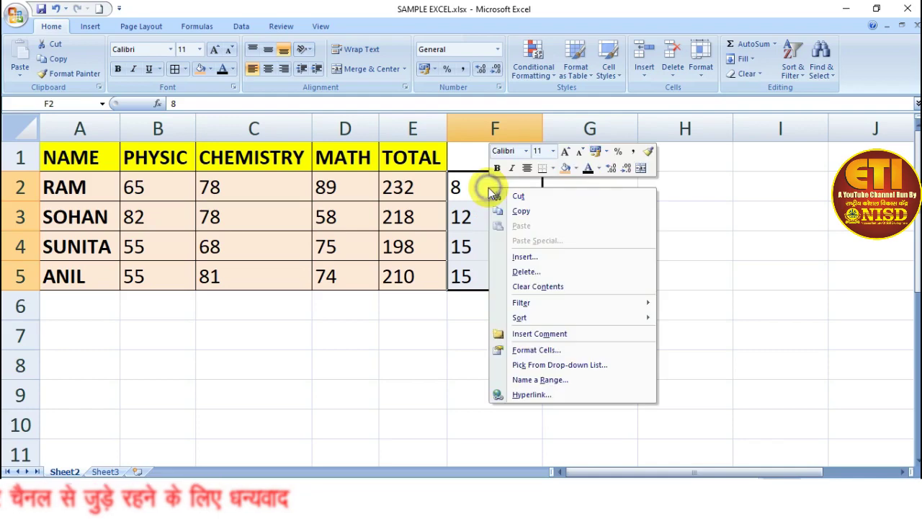
left_click(523, 211)
left_click_drag(134, 185, 164, 271)
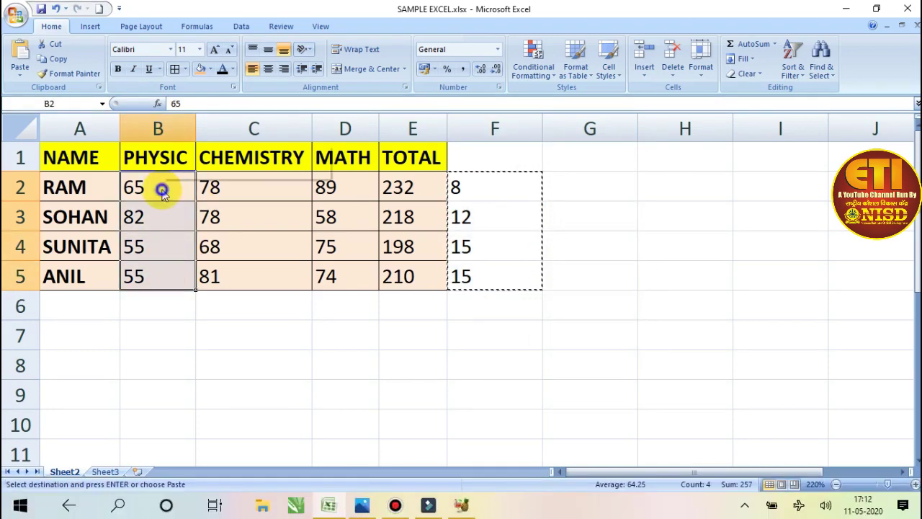
right_click(165, 187)
left_click(227, 245)
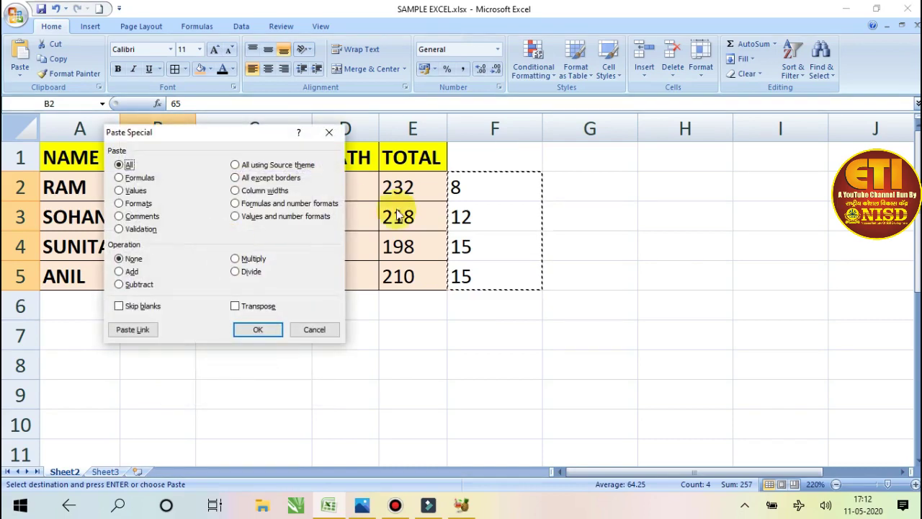
left_click_drag(247, 135, 502, 126)
left_click(260, 267)
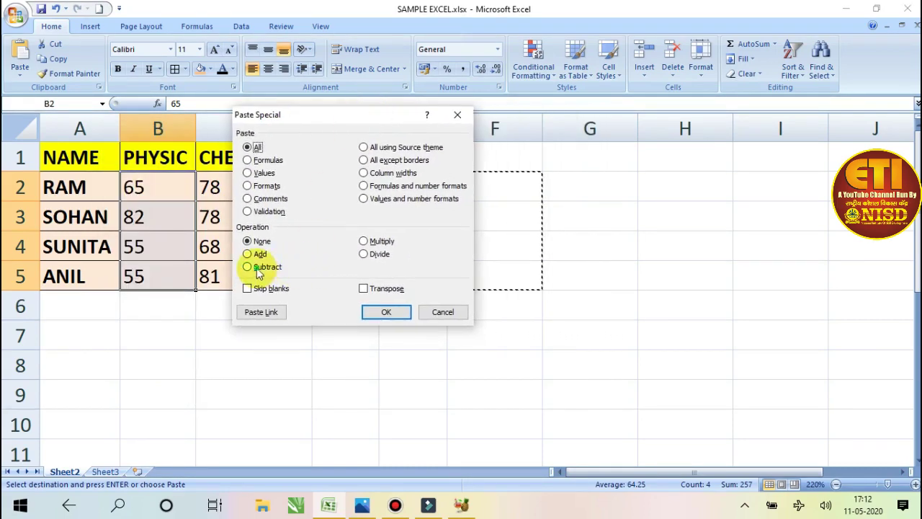
left_click(385, 312)
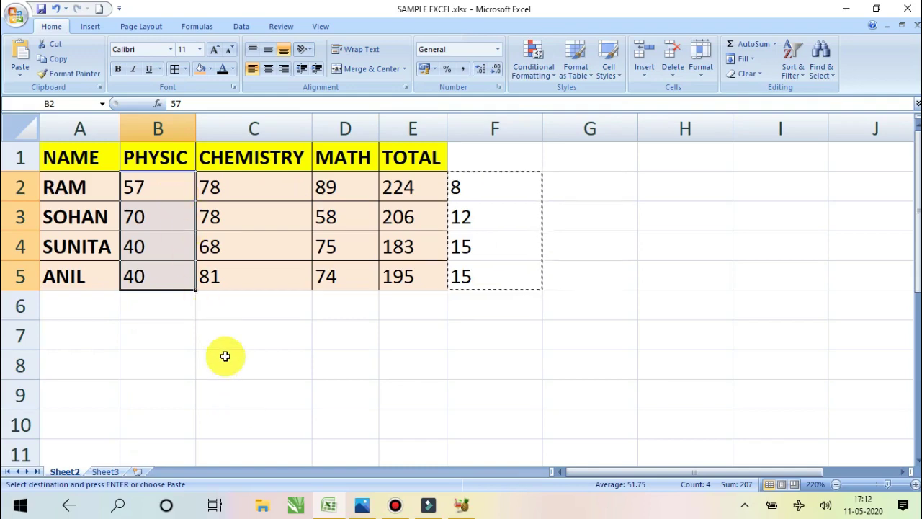
Step: Cancel the Paste Special dialog and switch to Sheet3 with the contact table
right_click(165, 237)
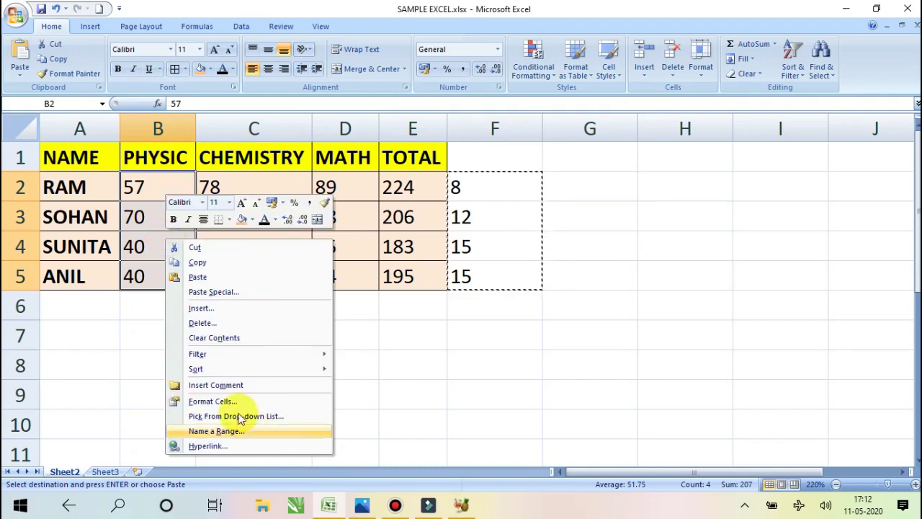
left_click(238, 292)
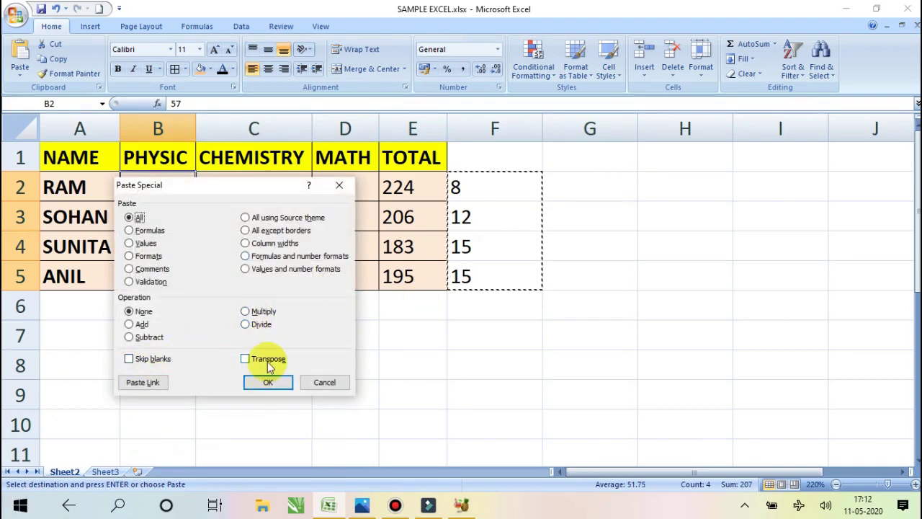
left_click(324, 382)
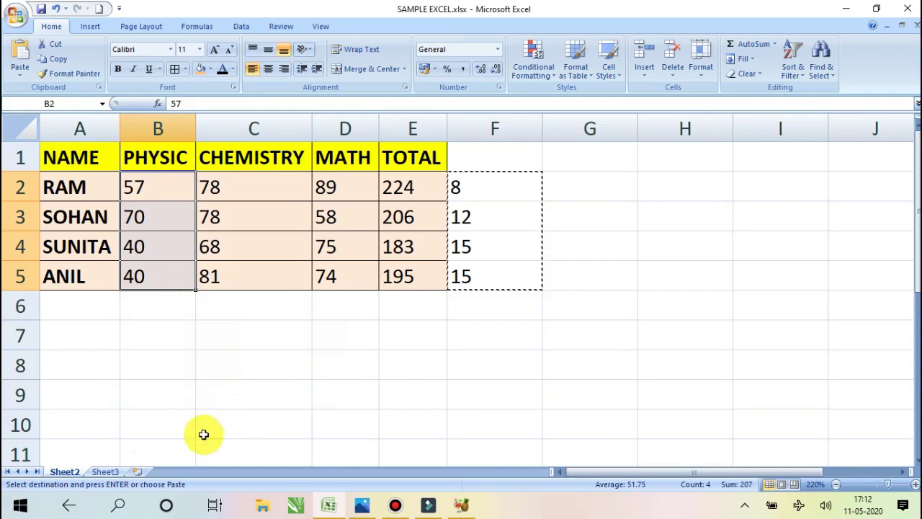
left_click(105, 472)
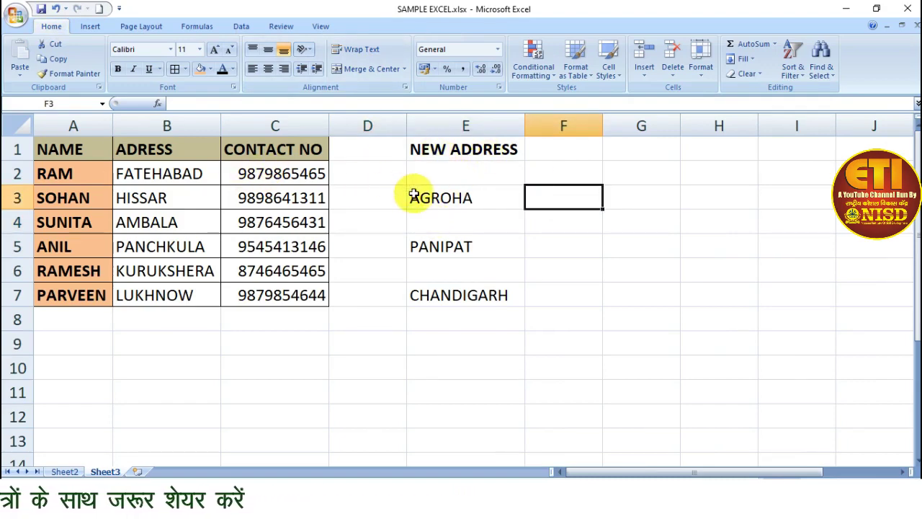
left_click(170, 198)
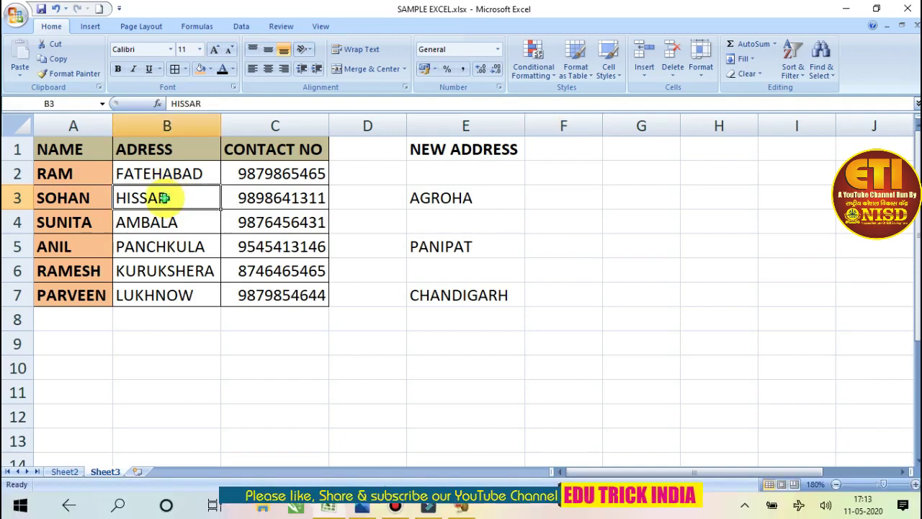
left_click(430, 201)
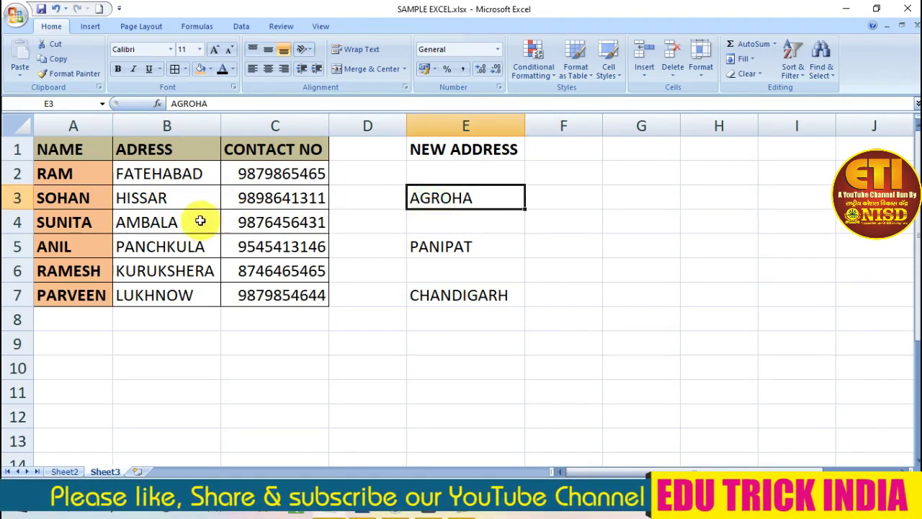
left_click(166, 247)
left_click(432, 242)
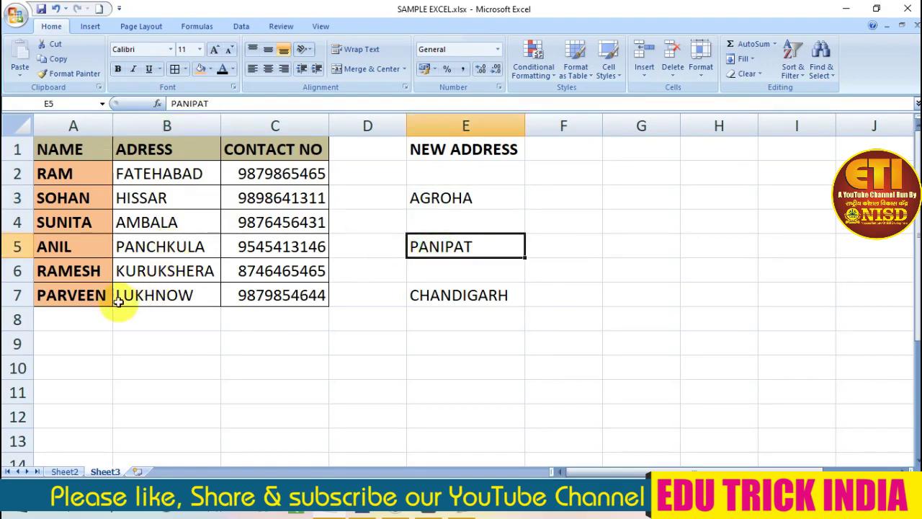
left_click(152, 296)
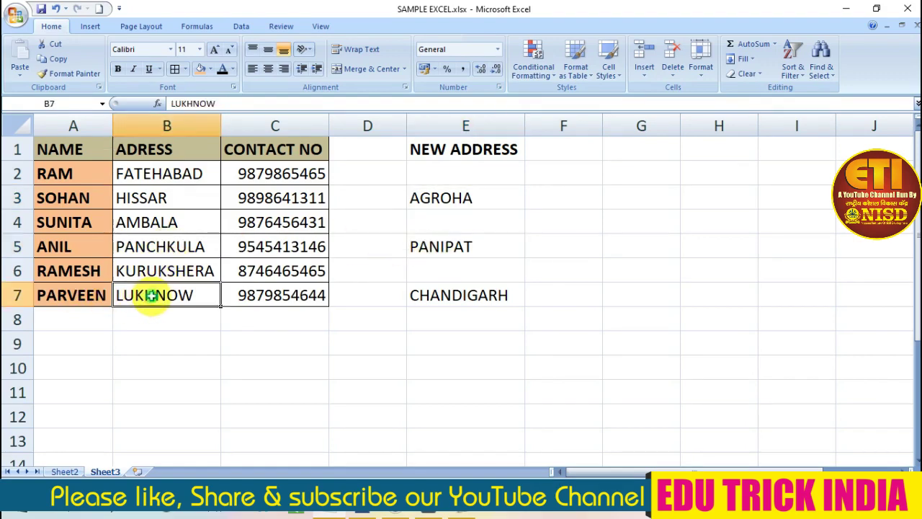
left_click(465, 297)
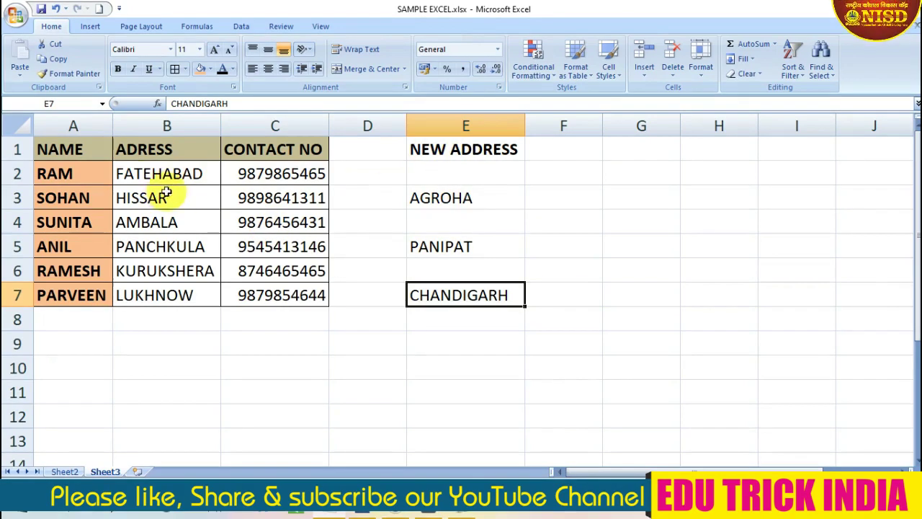
left_click_drag(72, 141, 286, 288)
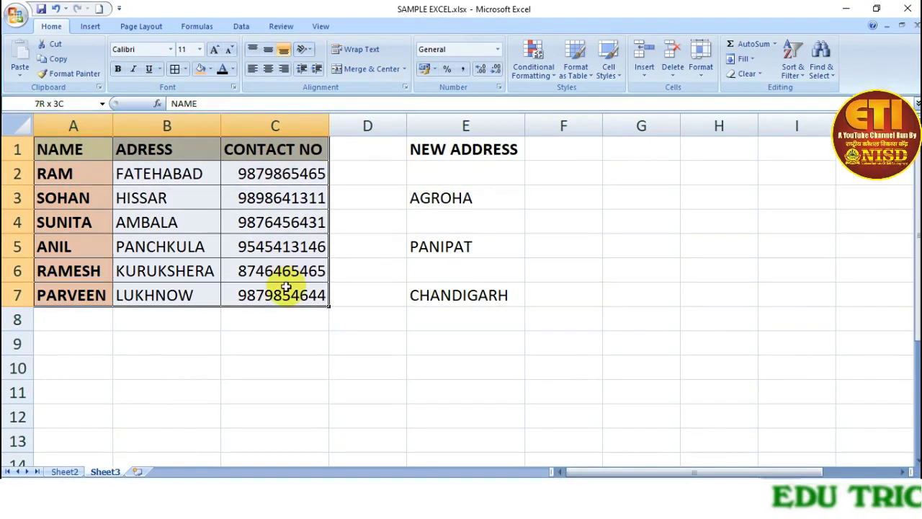
Step: Paste a copy of the contact table at F1 and widen columns G and H
key("ctrl+c")
left_click(568, 149)
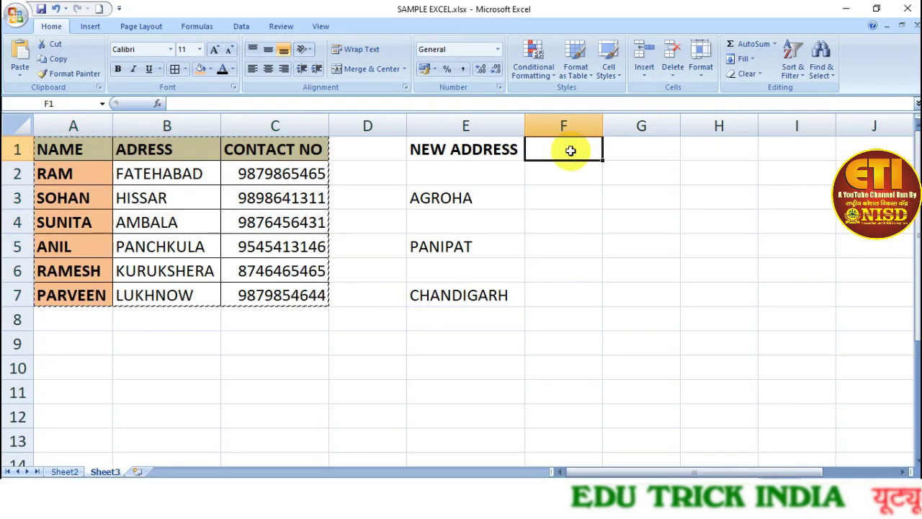
key("ctrl+v")
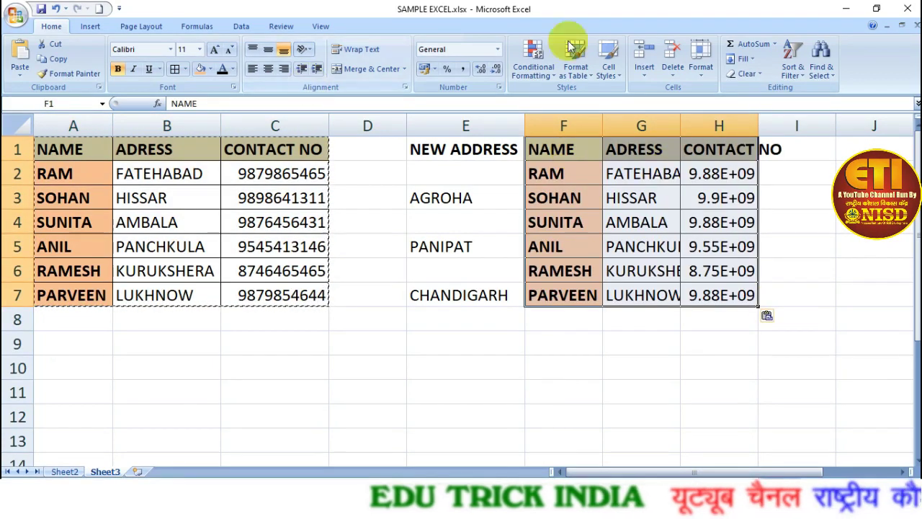
left_click(732, 176)
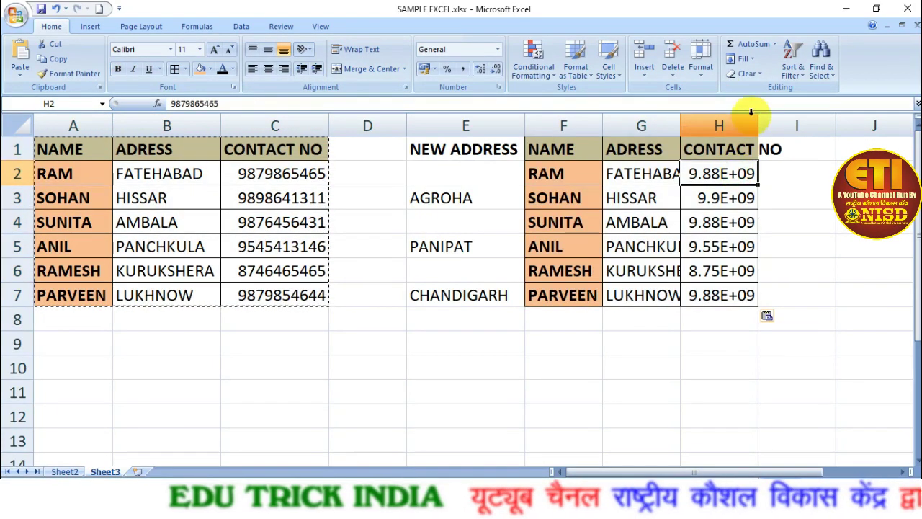
left_click_drag(758, 128, 805, 128)
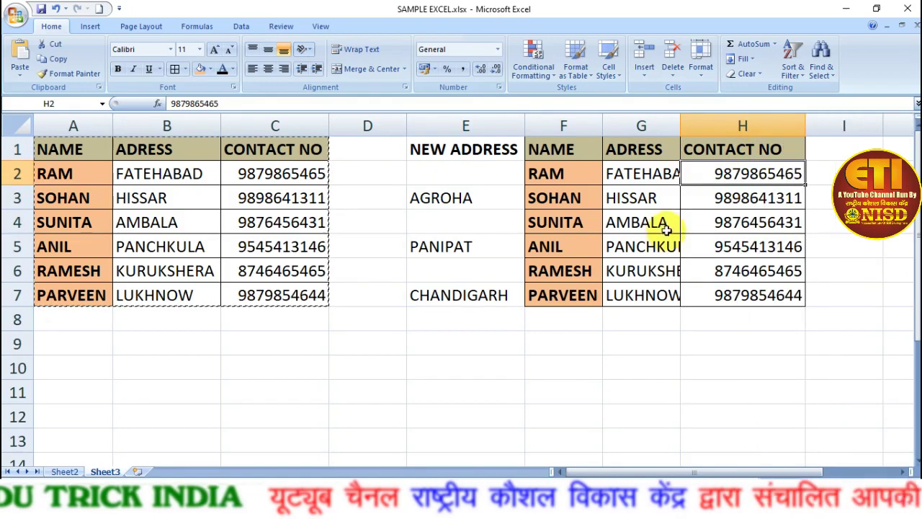
left_click_drag(682, 128, 703, 128)
left_click(634, 317)
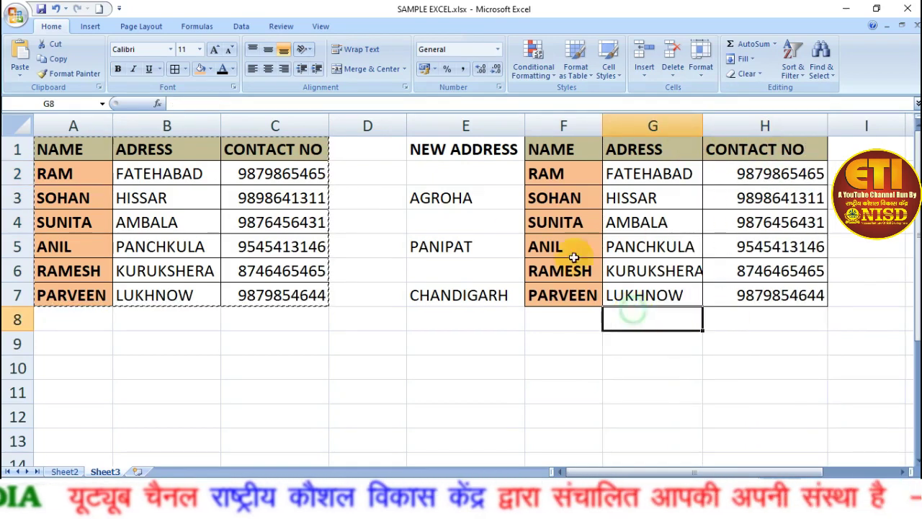
left_click_drag(459, 172, 457, 296)
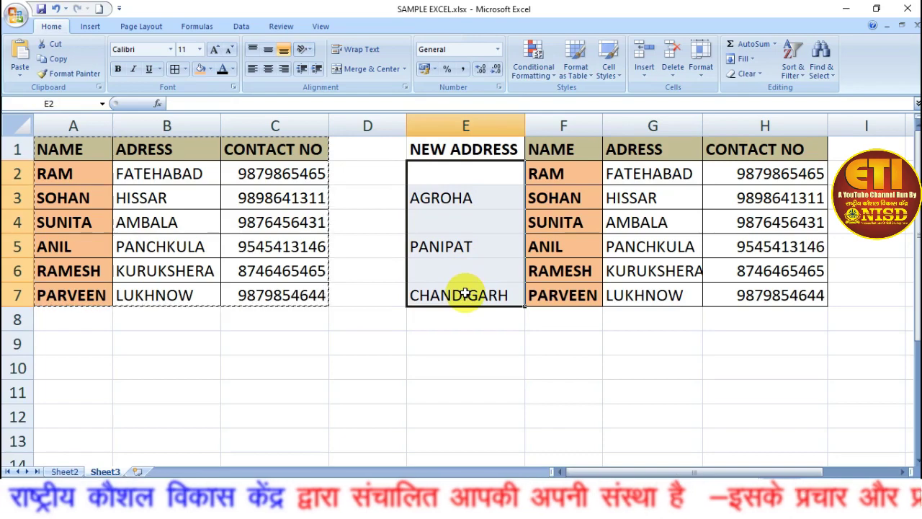
Step: Paste E2:E7 over B2:B7 with Skip blanks, putting AGROHA, PANIPAT, CHANDIGARH in B3, B5, B7
right_click(443, 176)
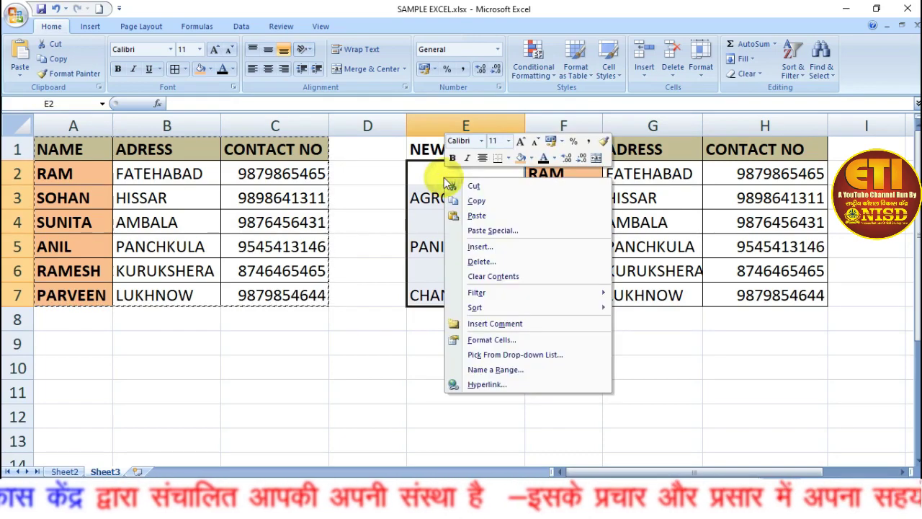
left_click(474, 199)
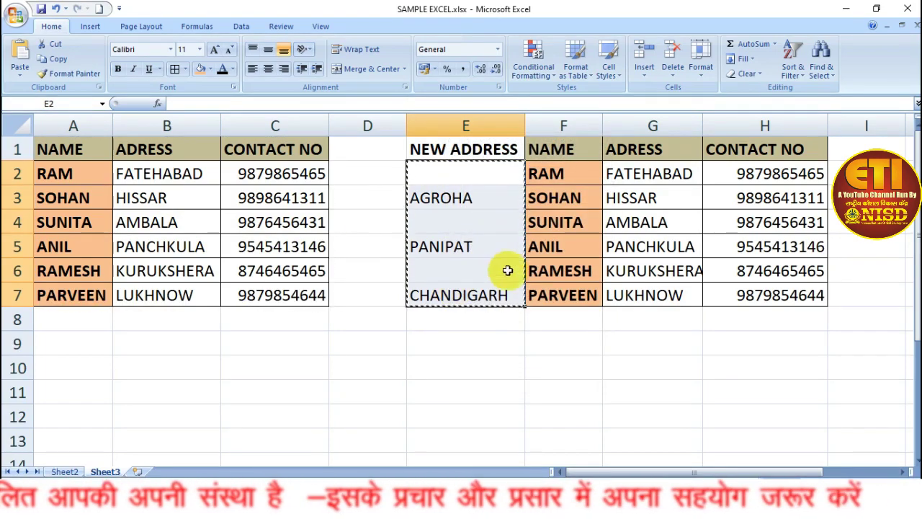
mouse_move(198, 173)
left_mouse_down()
mouse_move(176, 245)
mouse_move(178, 298)
left_mouse_up()
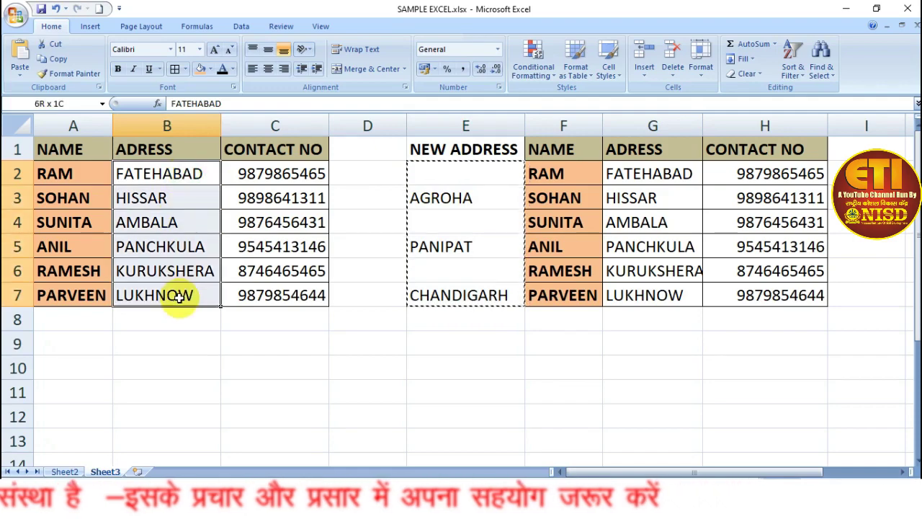
right_click(156, 173)
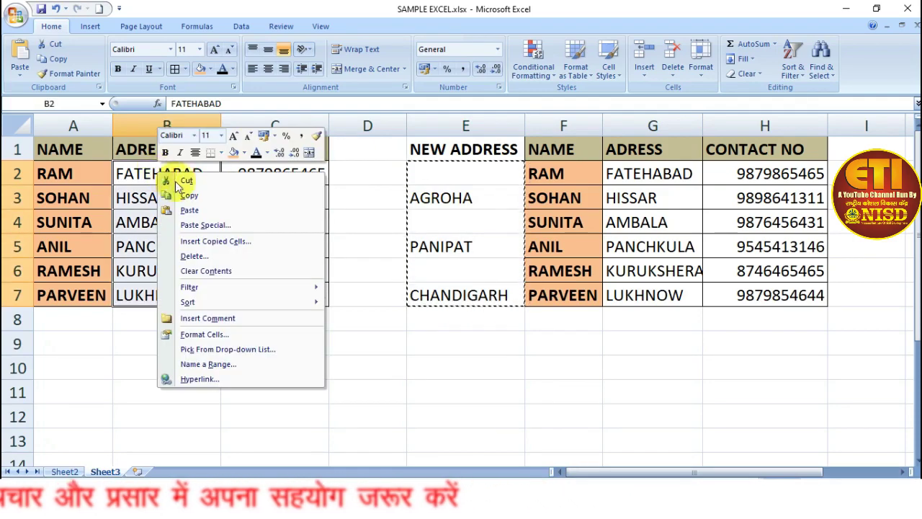
left_click(212, 224)
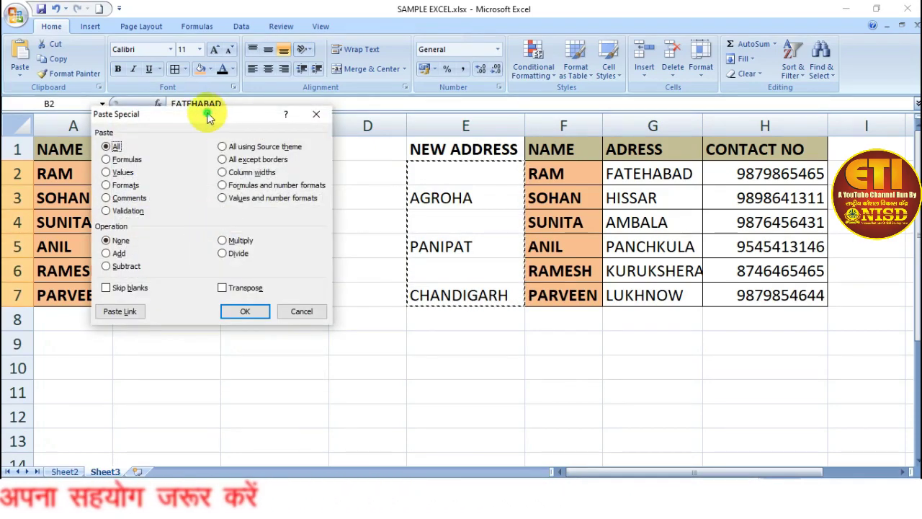
left_click_drag(209, 119, 423, 14)
left_click(322, 182)
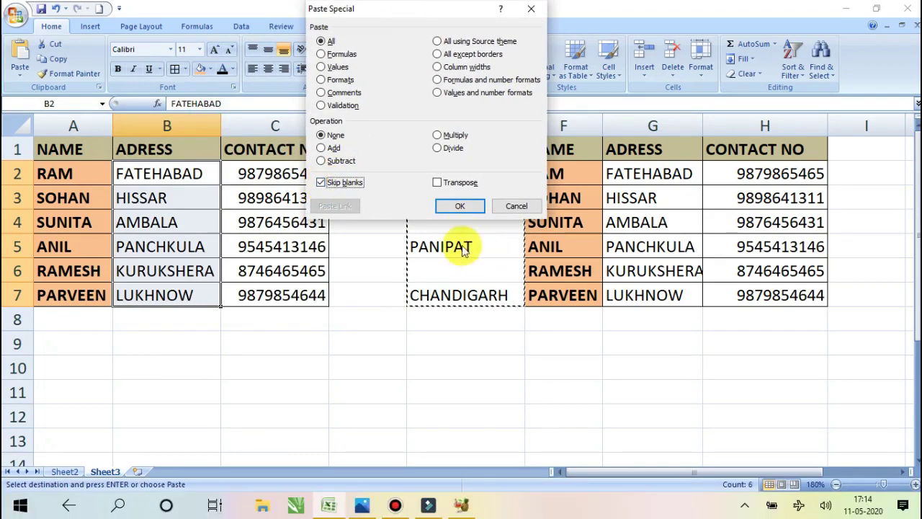
left_click(453, 207)
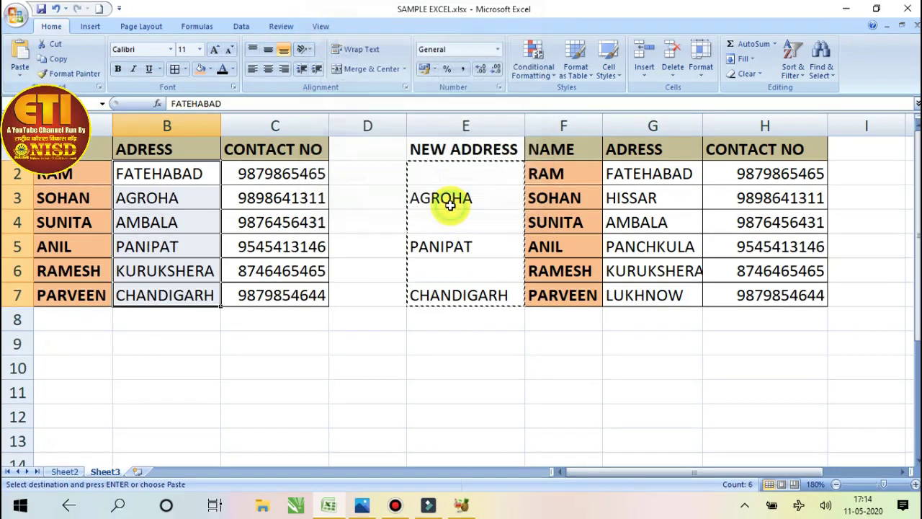
left_click(264, 400)
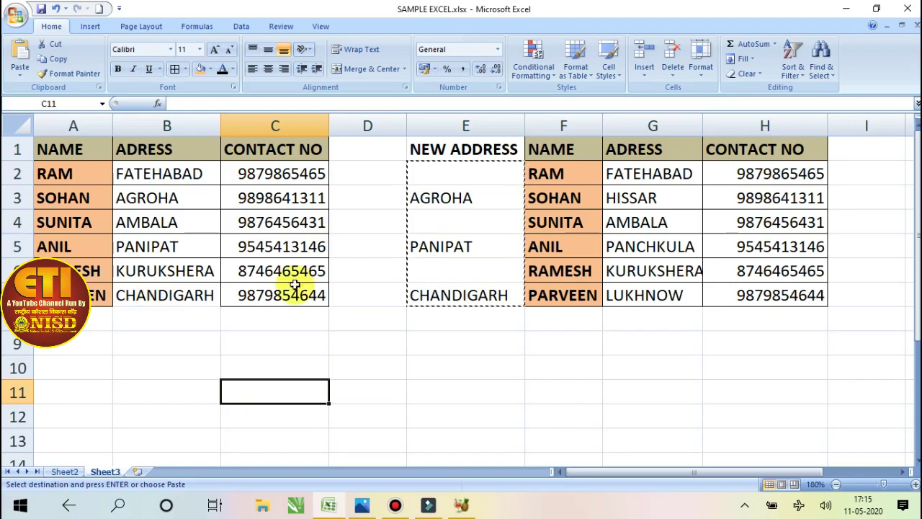
left_click(422, 371)
double_click(386, 363)
left_click(374, 333)
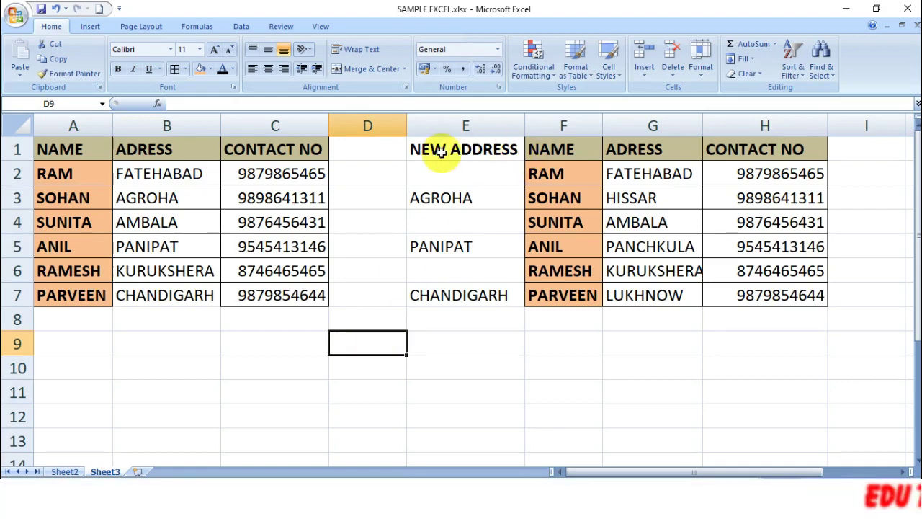
left_click_drag(433, 149, 815, 315)
key("Delete")
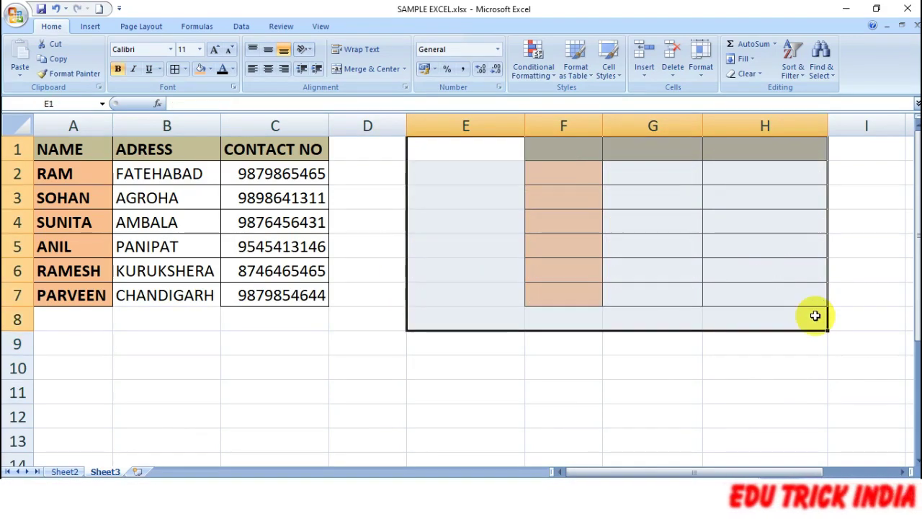
left_click(556, 300)
left_click_drag(546, 127, 822, 126)
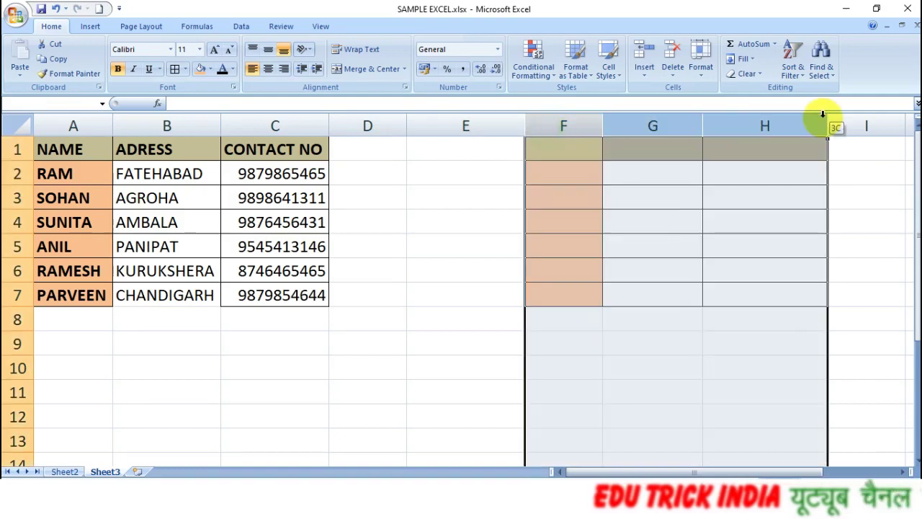
right_click(765, 126)
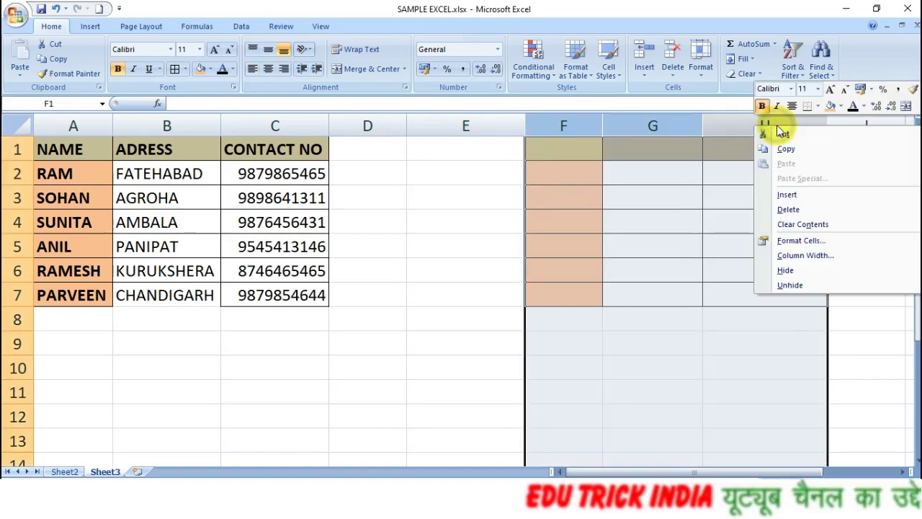
left_click(788, 209)
left_click(432, 220)
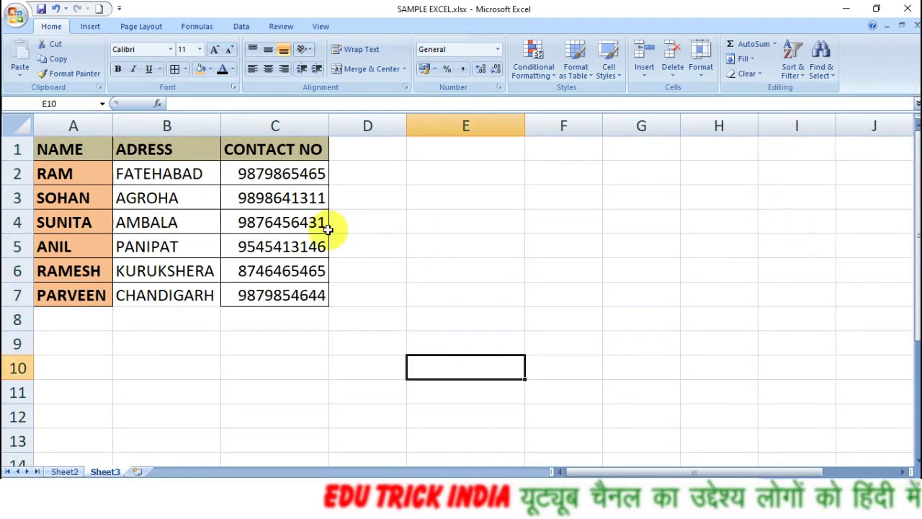
left_click(73, 150)
left_click_drag(173, 200, 273, 294)
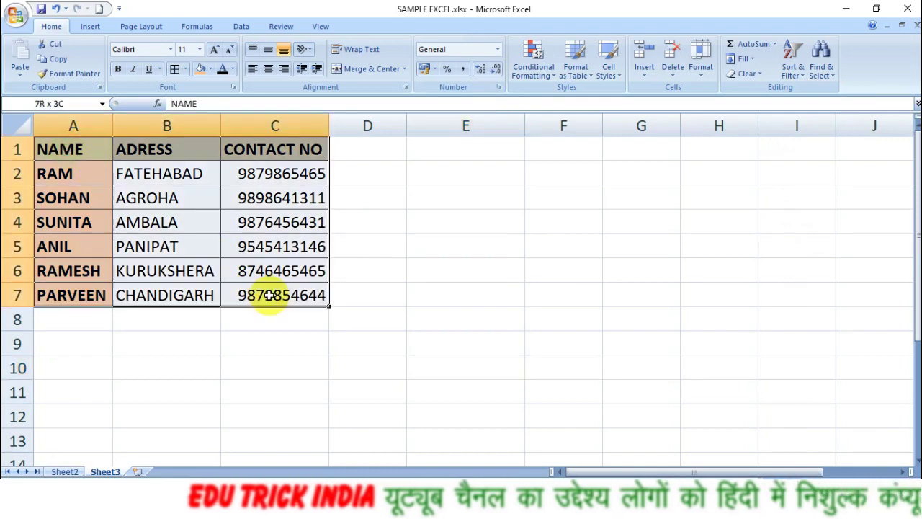
left_click(175, 69)
left_click(430, 215)
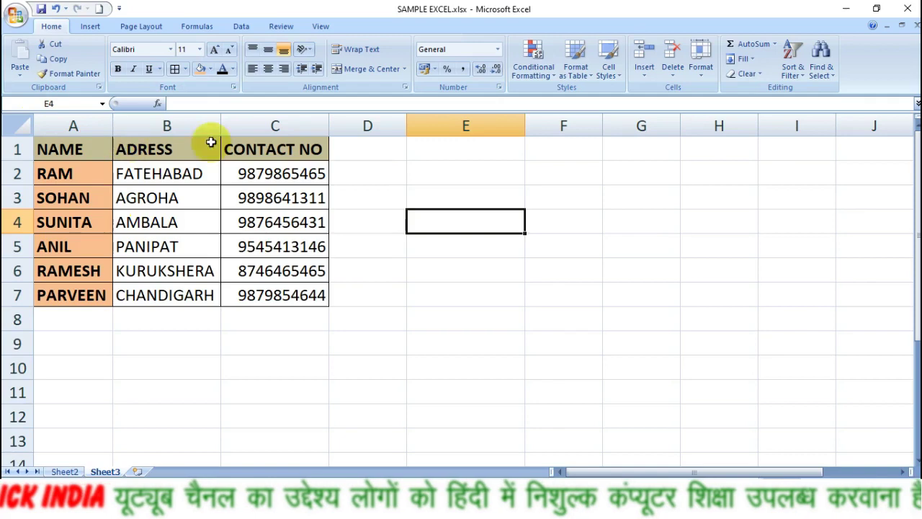
left_click(56, 147)
left_click_drag(55, 147, 164, 152)
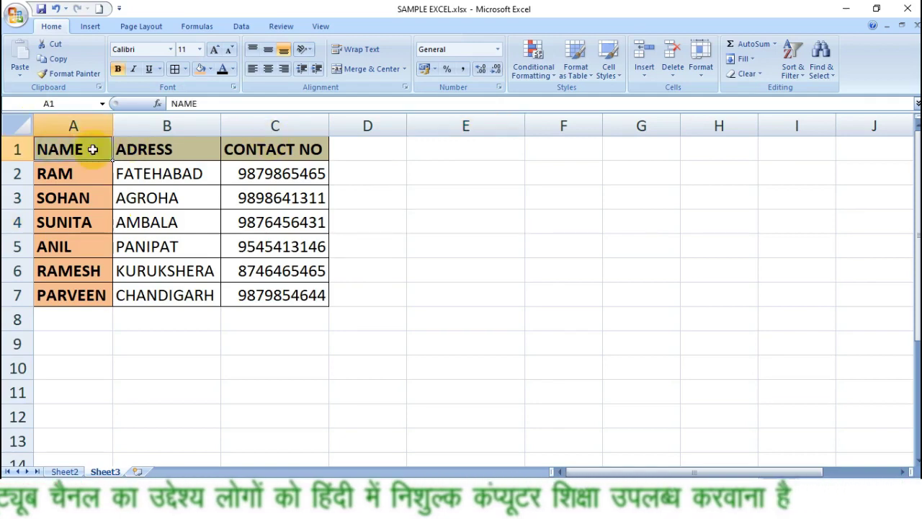
left_click(166, 151)
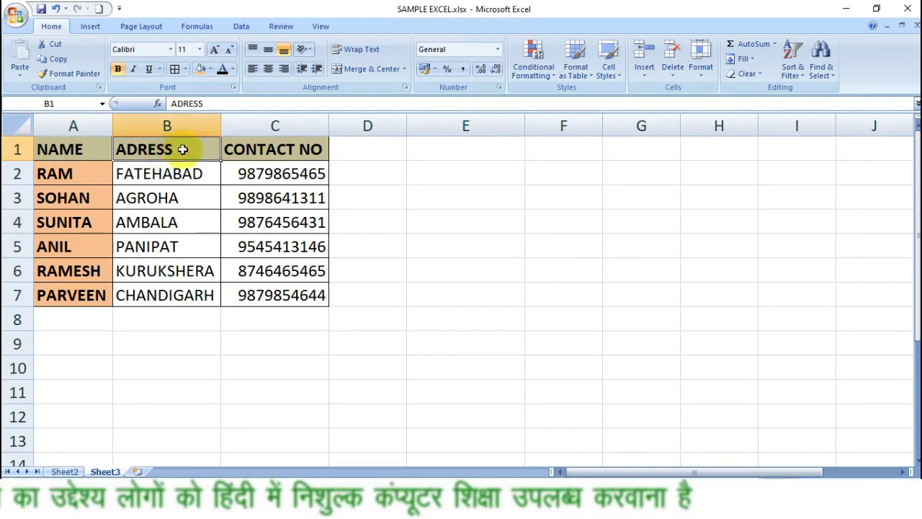
left_click(280, 152)
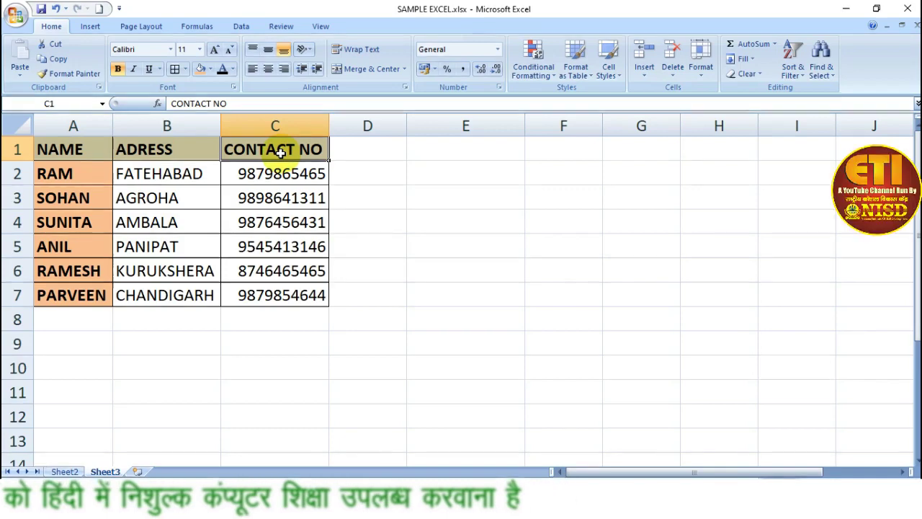
left_click(75, 149)
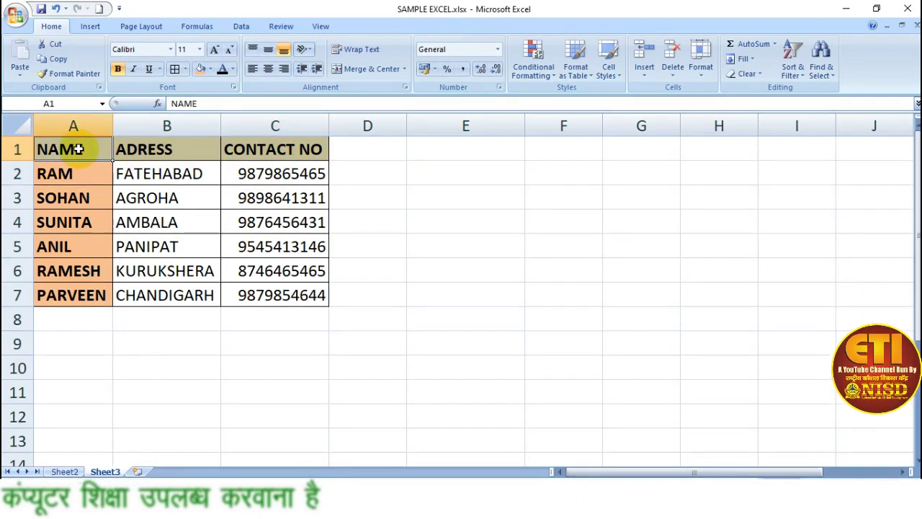
left_click(157, 149)
left_click(253, 150)
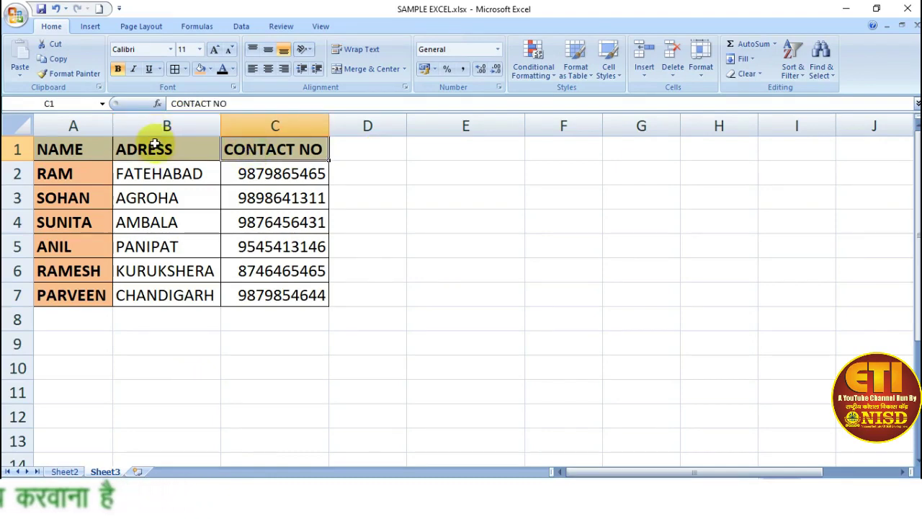
left_click(65, 173)
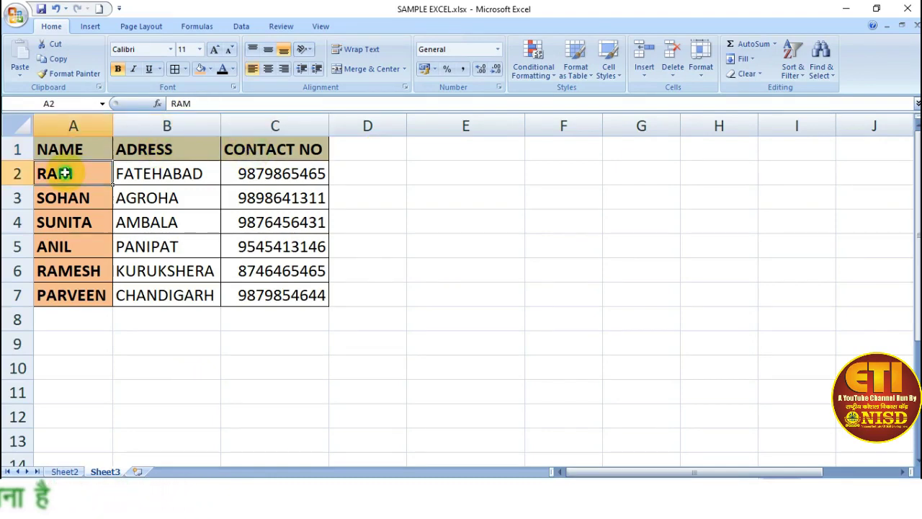
left_click(143, 174)
left_click(270, 177)
left_click(345, 174)
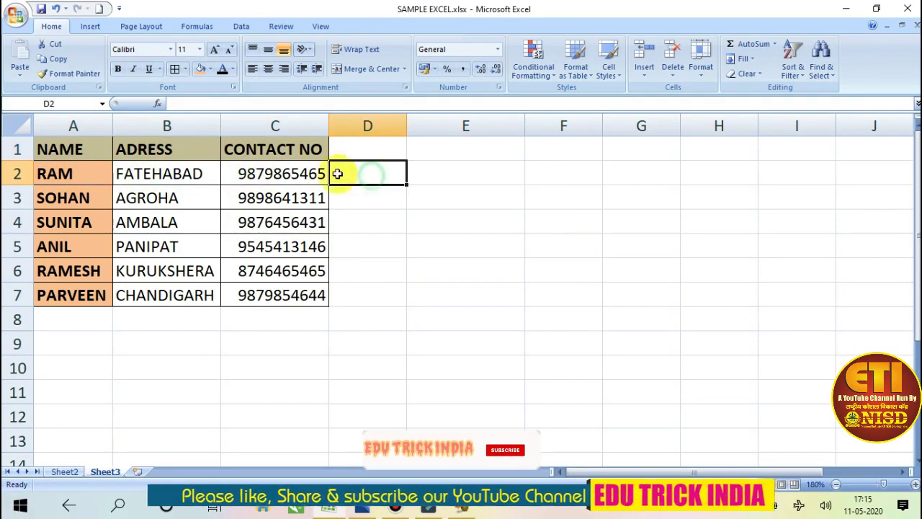
left_click(66, 201)
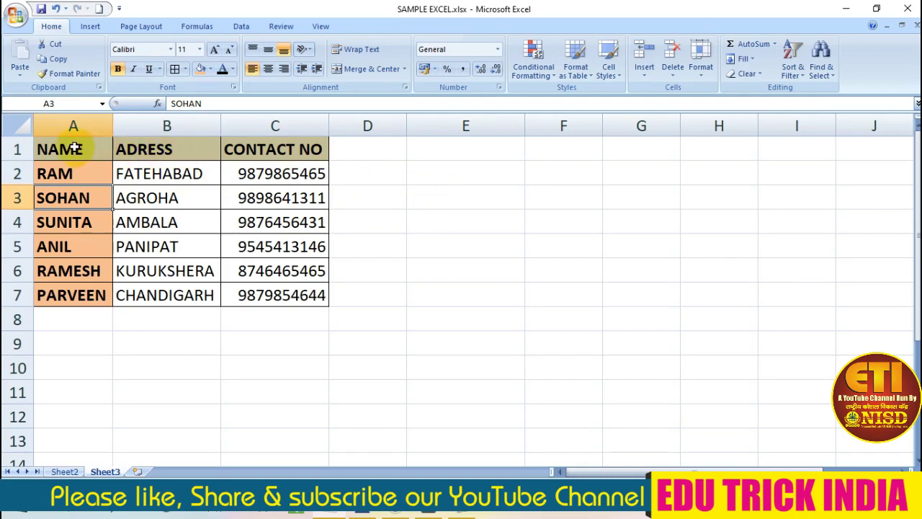
left_click_drag(74, 148, 296, 290)
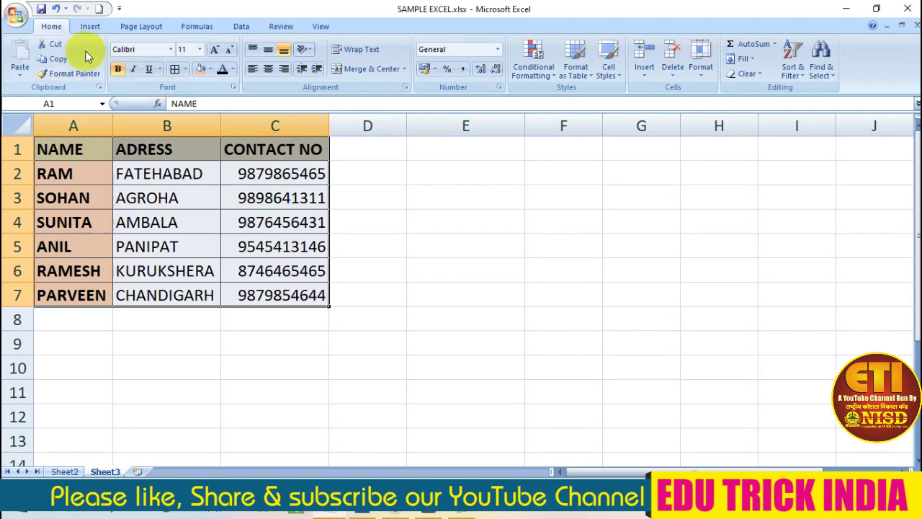
Step: Copy A1:C7 and Paste Special with Transpose at A9, filling A9:G11
left_click_drag(64, 143, 283, 286)
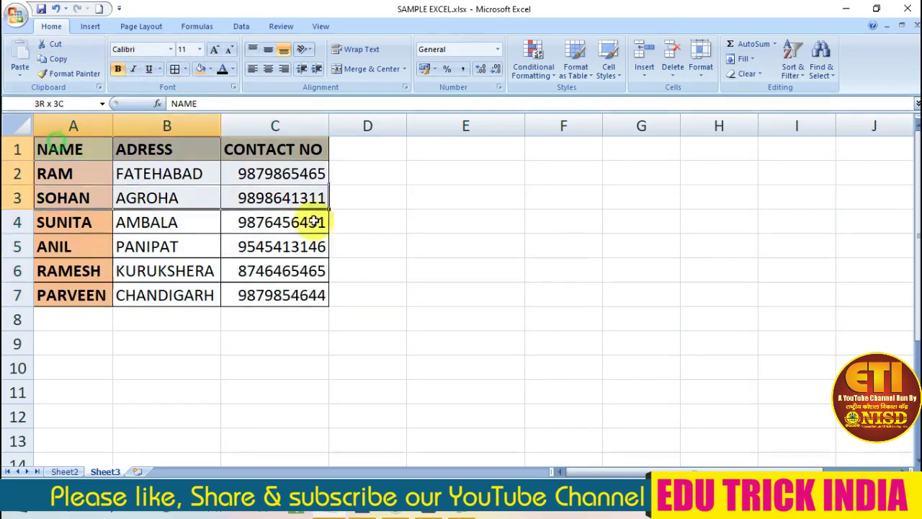
right_click(177, 154)
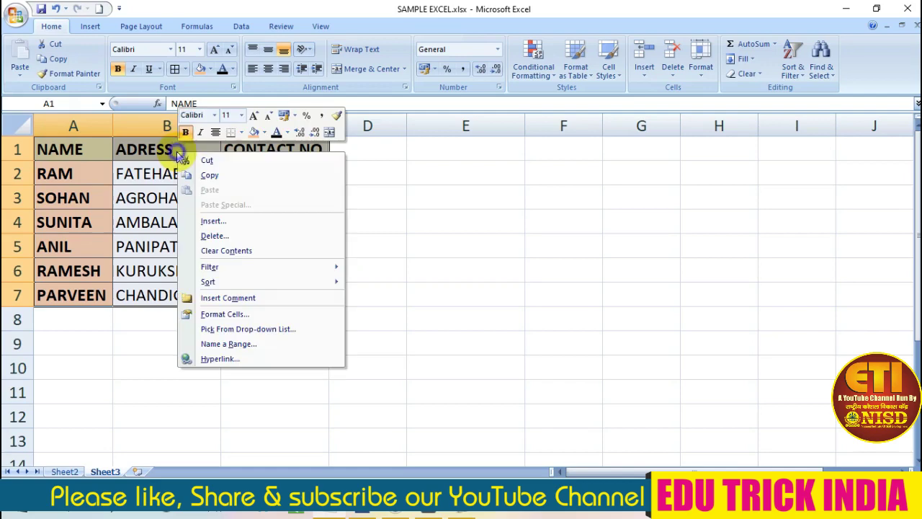
left_click(216, 177)
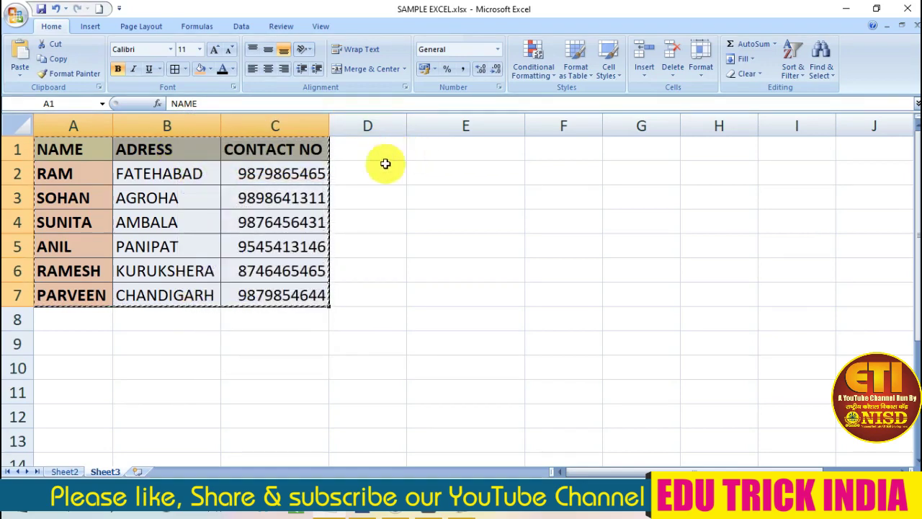
left_click(64, 341)
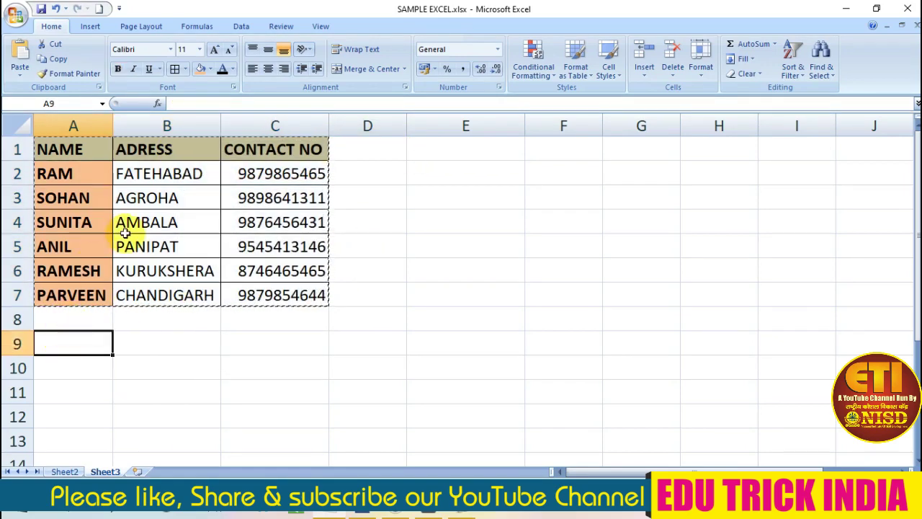
right_click(65, 343)
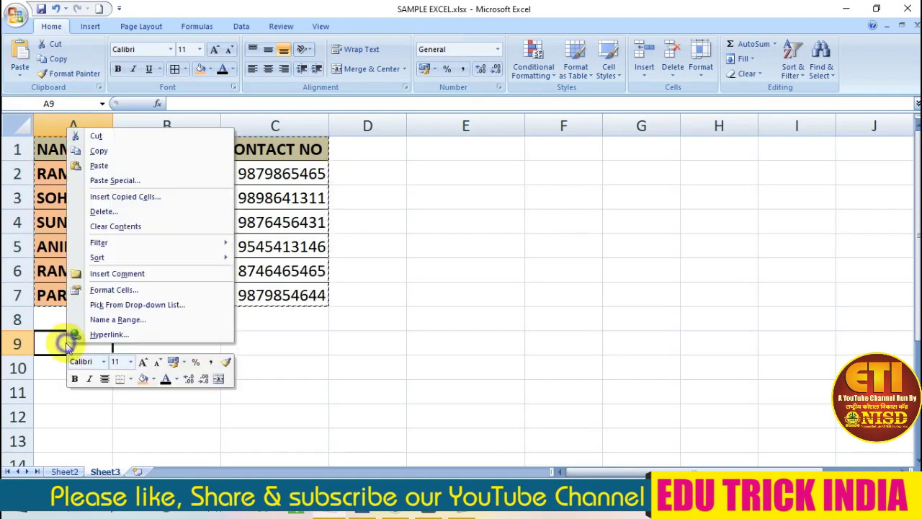
left_click(122, 180)
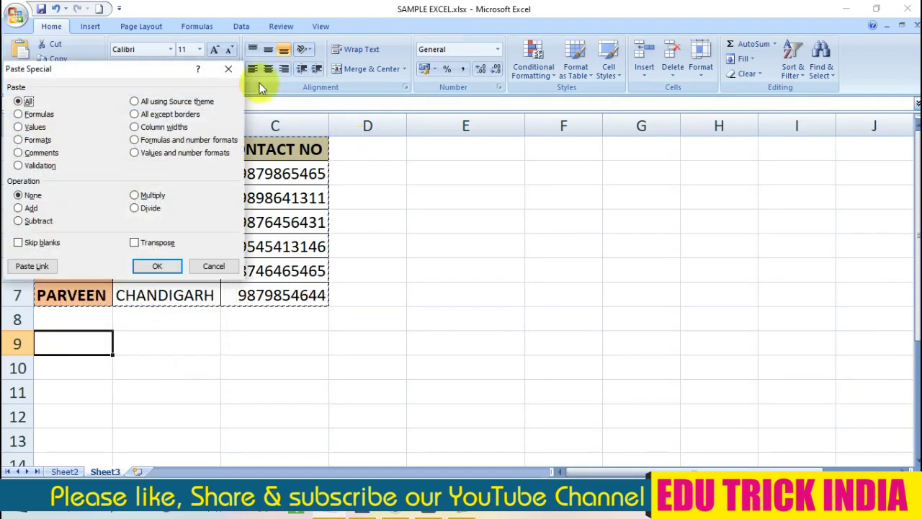
left_click_drag(113, 70, 296, 10)
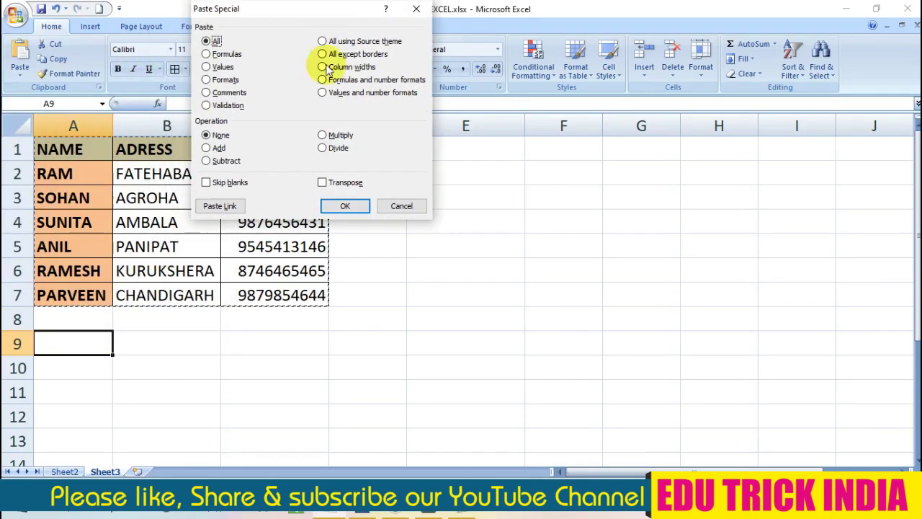
left_click(346, 208)
left_click(508, 268)
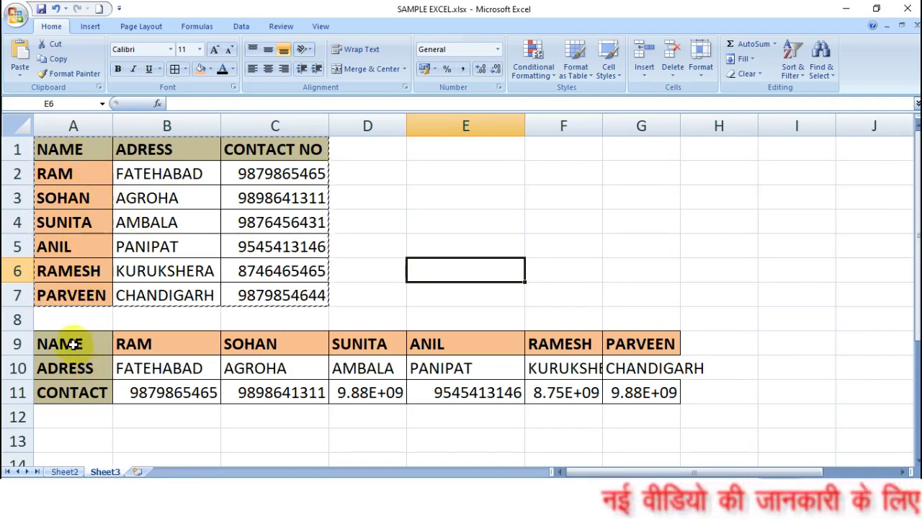
Step: Highlight the original header row and columns beside the transposed rows to compare them
left_click_drag(76, 145, 262, 150)
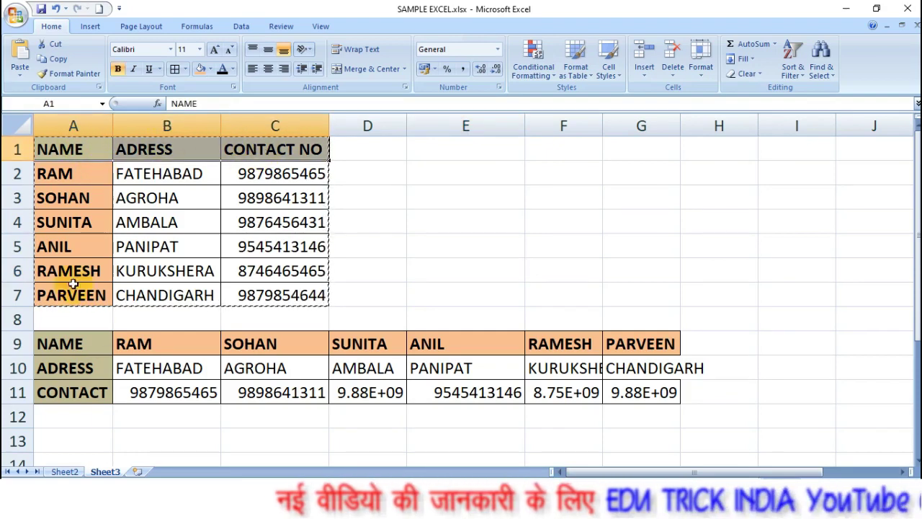
left_click_drag(72, 344, 70, 396)
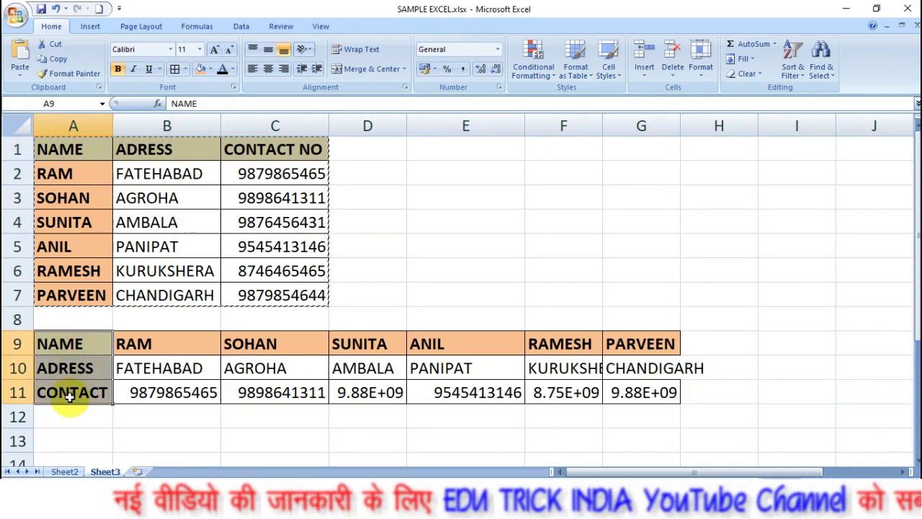
left_click_drag(88, 173, 93, 292)
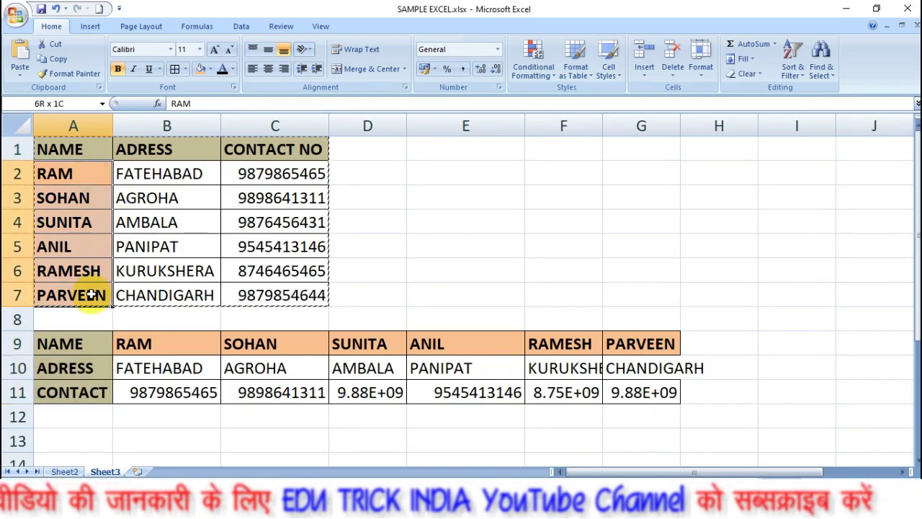
left_click_drag(175, 172, 181, 294)
left_click_drag(288, 175, 291, 295)
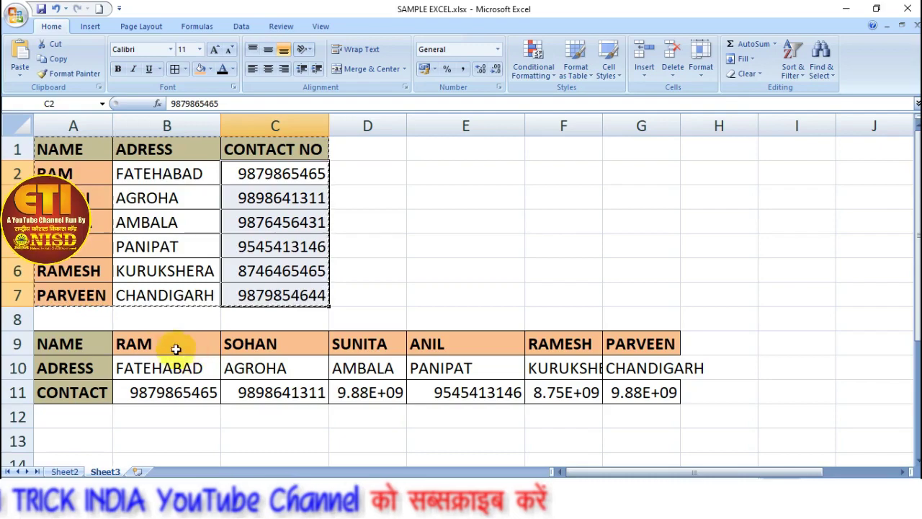
left_click_drag(181, 346, 634, 346)
Step: Recompare original columns with transposed rows, then show the 06 PASTE SPECIAL image in Photos
left_click_drag(173, 369, 154, 179)
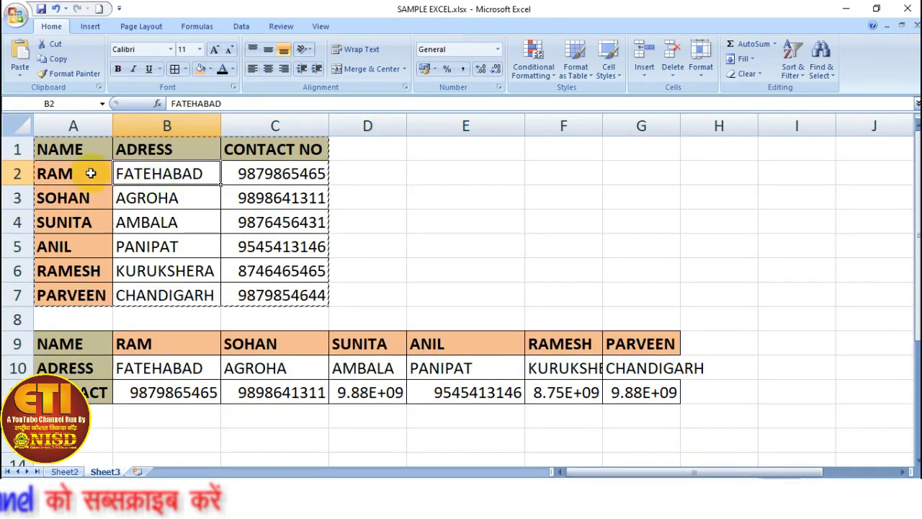
left_click_drag(67, 173, 92, 320)
left_click_drag(168, 173, 166, 299)
left_click_drag(288, 173, 288, 288)
mouse_move(138, 344)
left_mouse_down()
mouse_move(518, 358)
mouse_move(652, 348)
left_mouse_up()
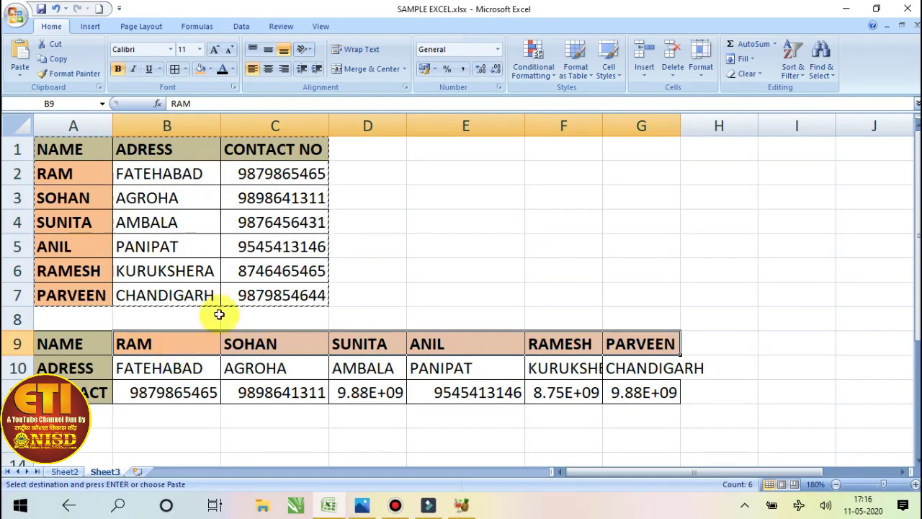
left_click(362, 506)
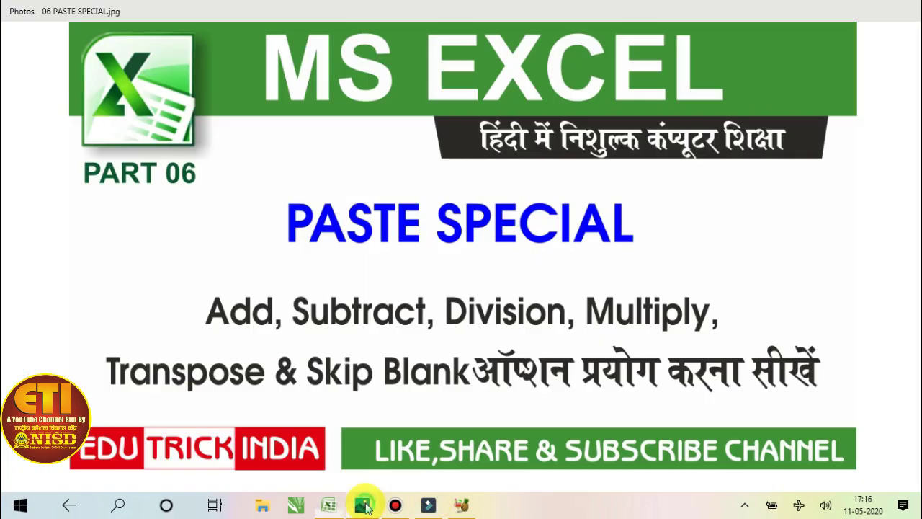